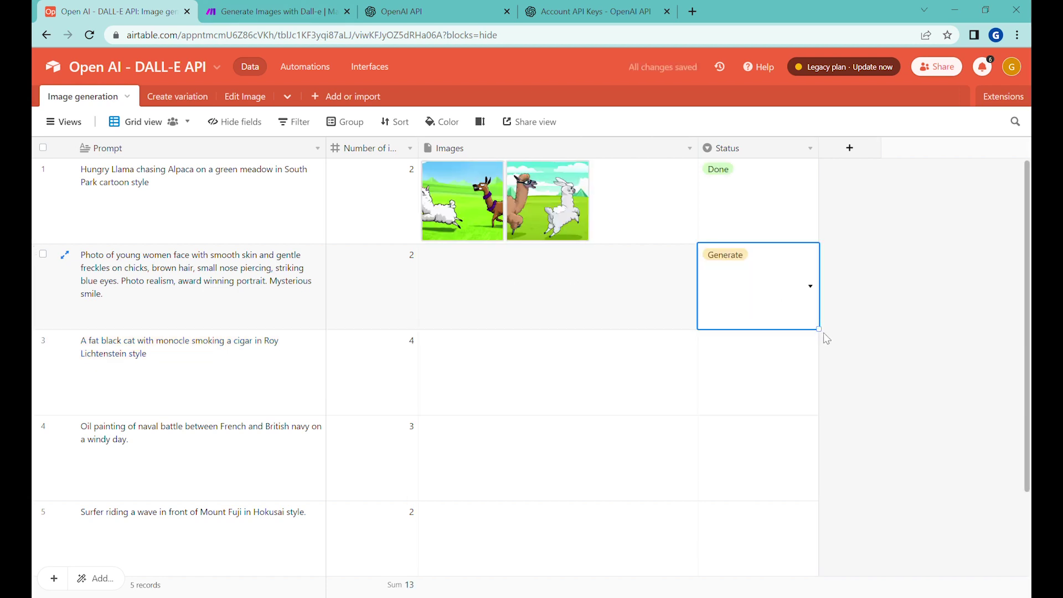
Step: Look through the previously generated cat images in the Airtable image viewer
drag(820, 329, 759, 543)
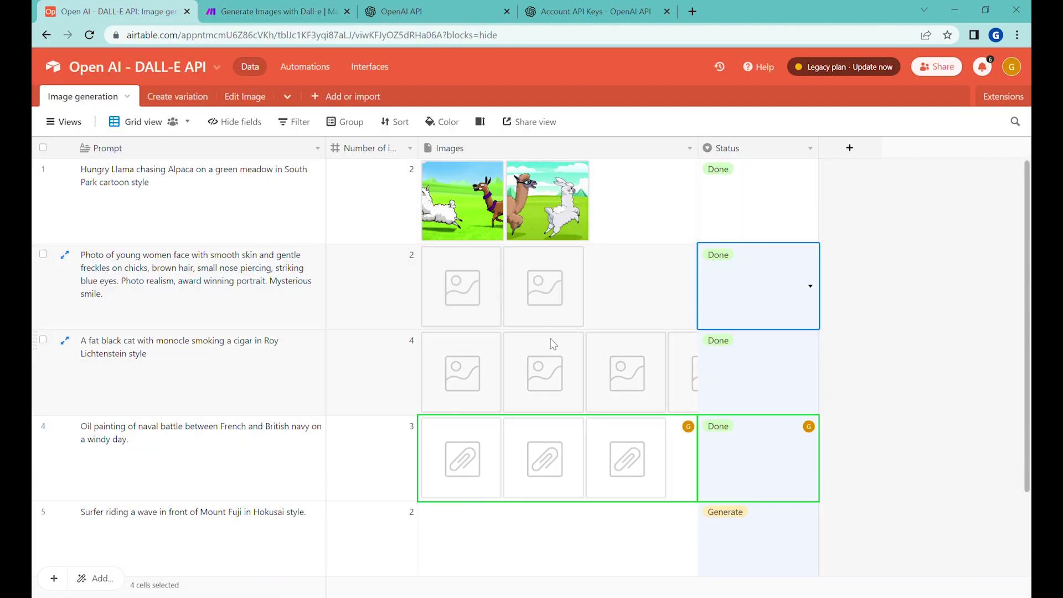
click(626, 373)
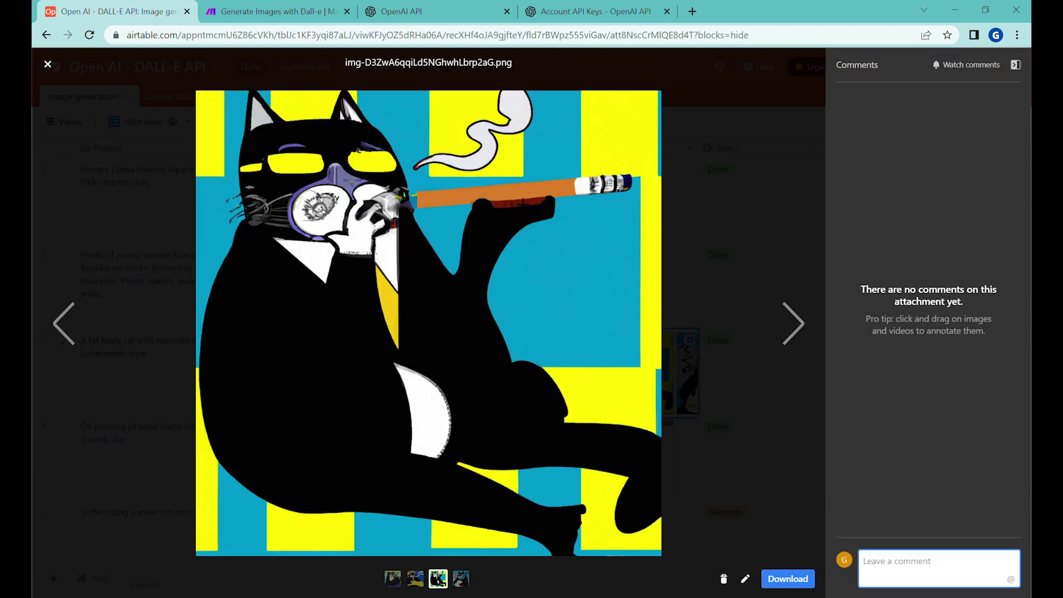
click(793, 324)
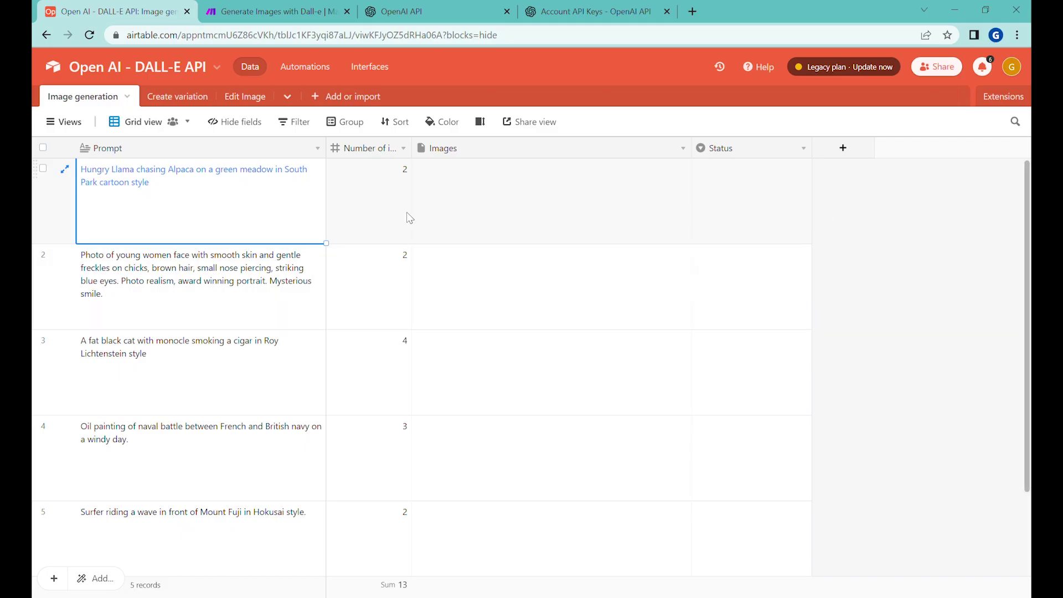
Step: Review the prompts: Hungry Llama, fat black cat, naval battle and Mount Fuji surfer
click(310, 326)
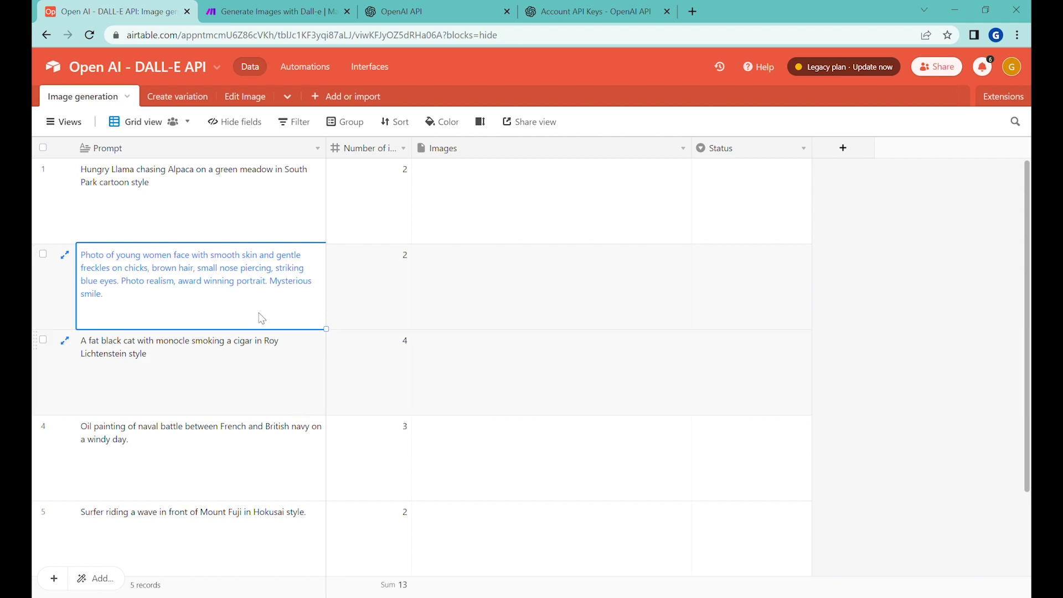
click(176, 204)
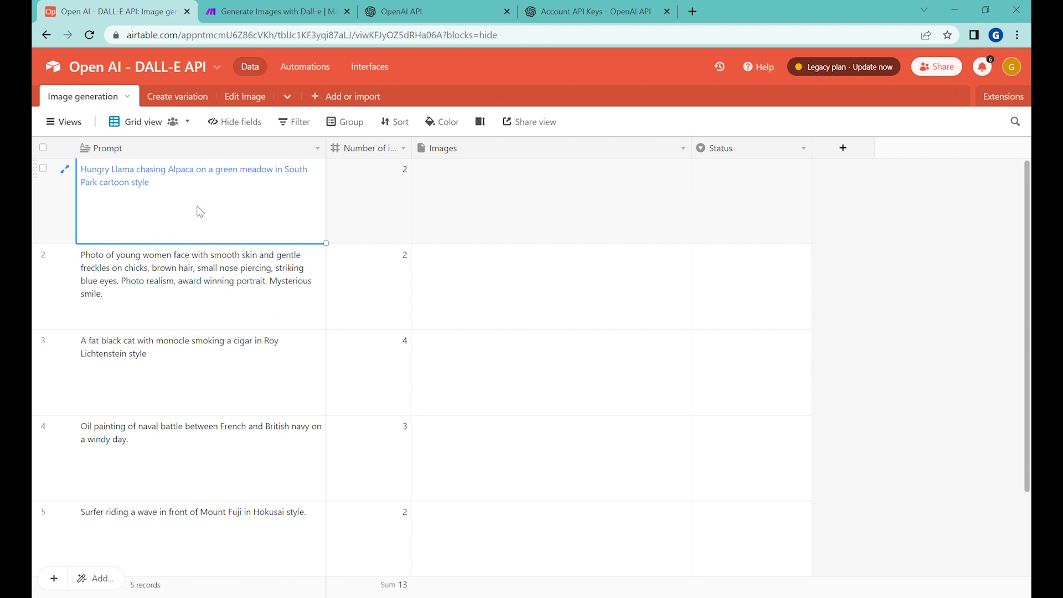
click(186, 280)
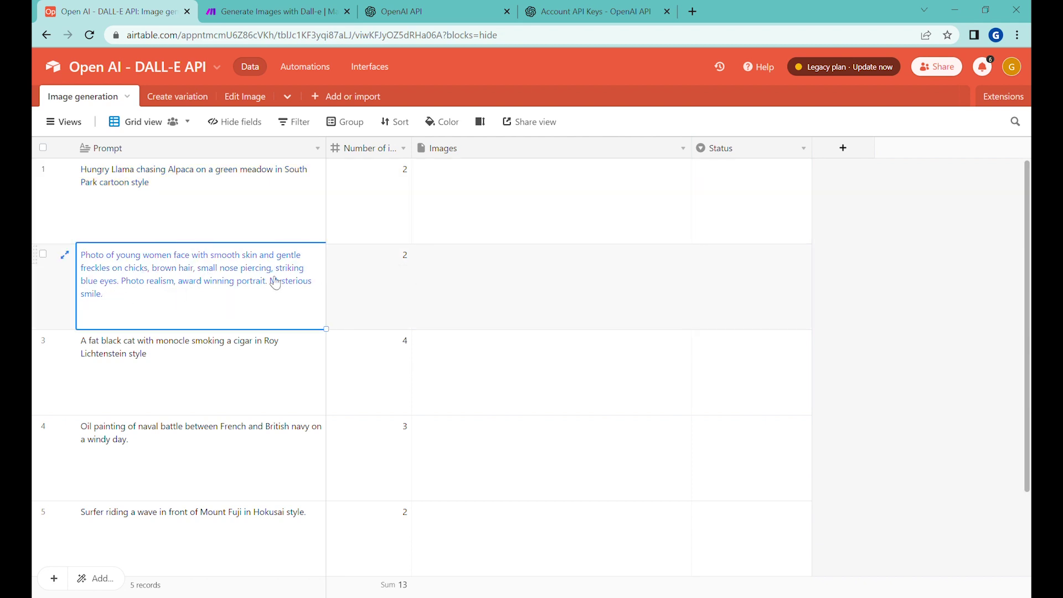
click(176, 374)
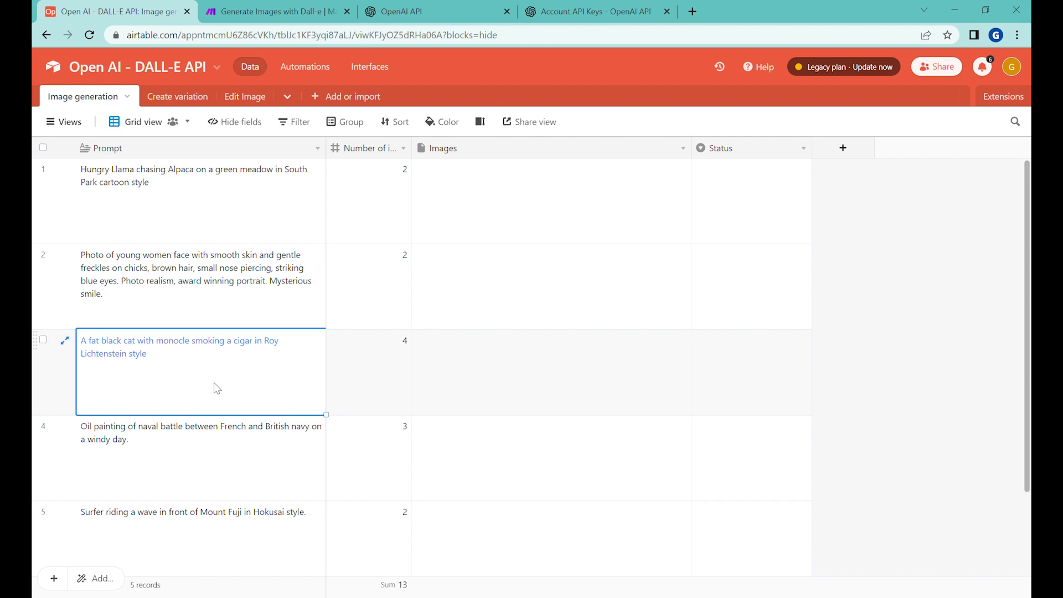
click(224, 457)
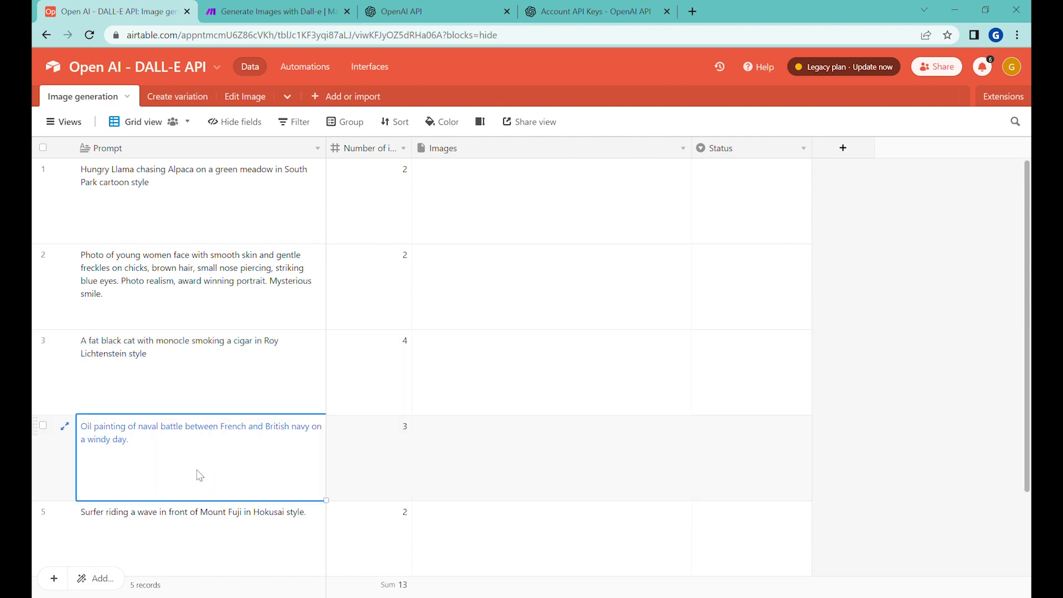
click(191, 524)
scroll(188, 383, up, 1)
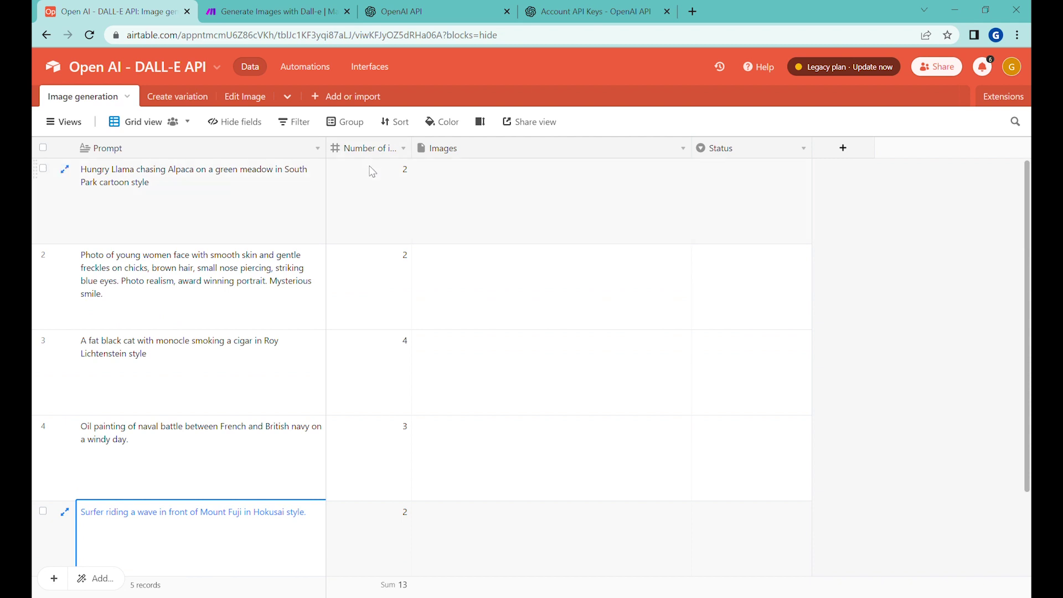
Step: Widen the Number of images column and check the image counts and the empty Images cells
mouse_move(411, 148)
mouse_down()
mouse_move(462, 148)
mouse_move(418, 148)
mouse_up()
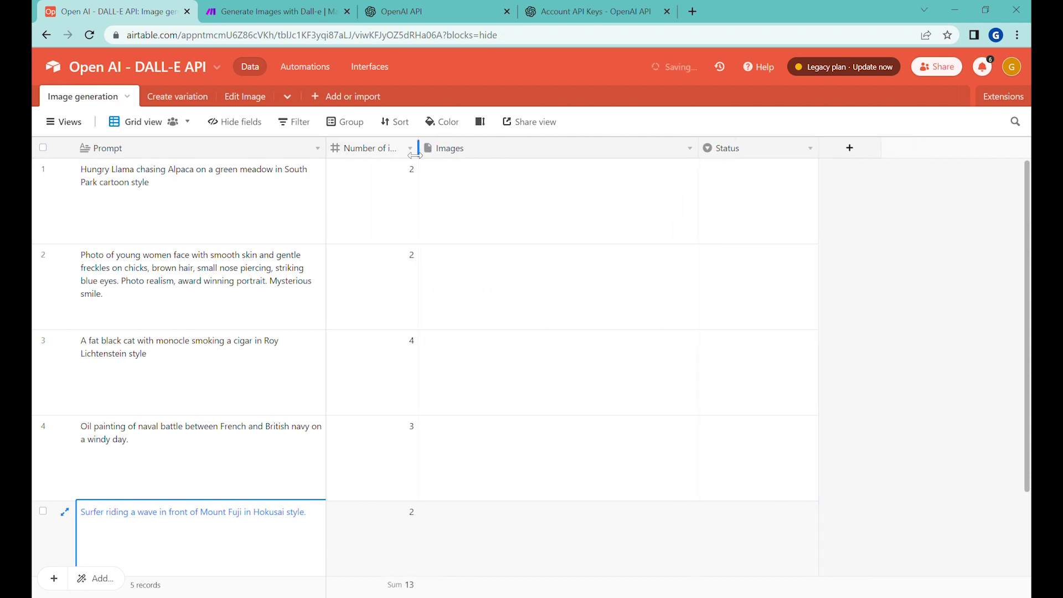
click(382, 205)
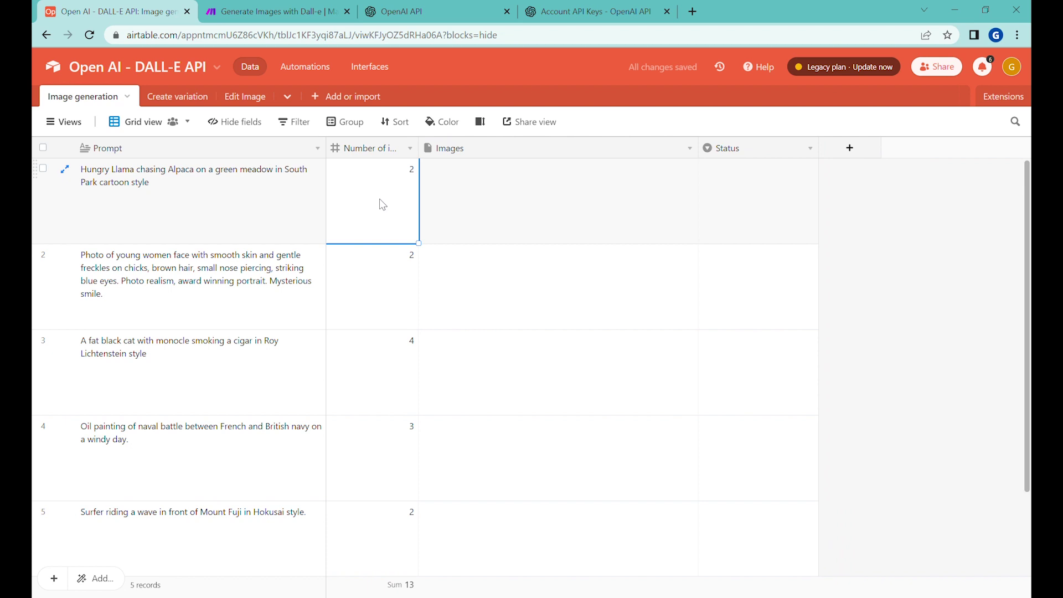
click(381, 377)
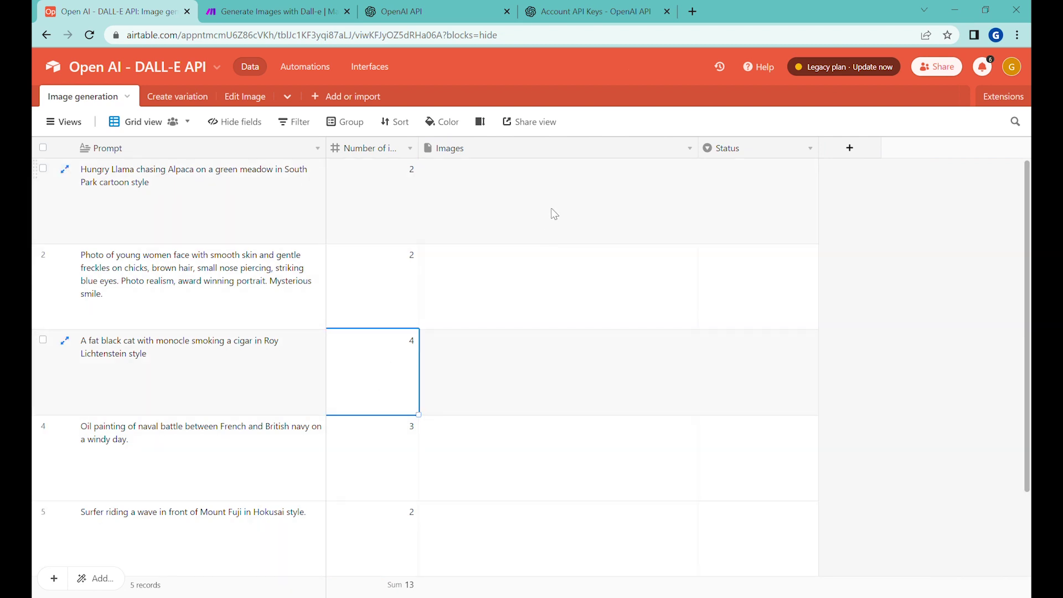
click(498, 215)
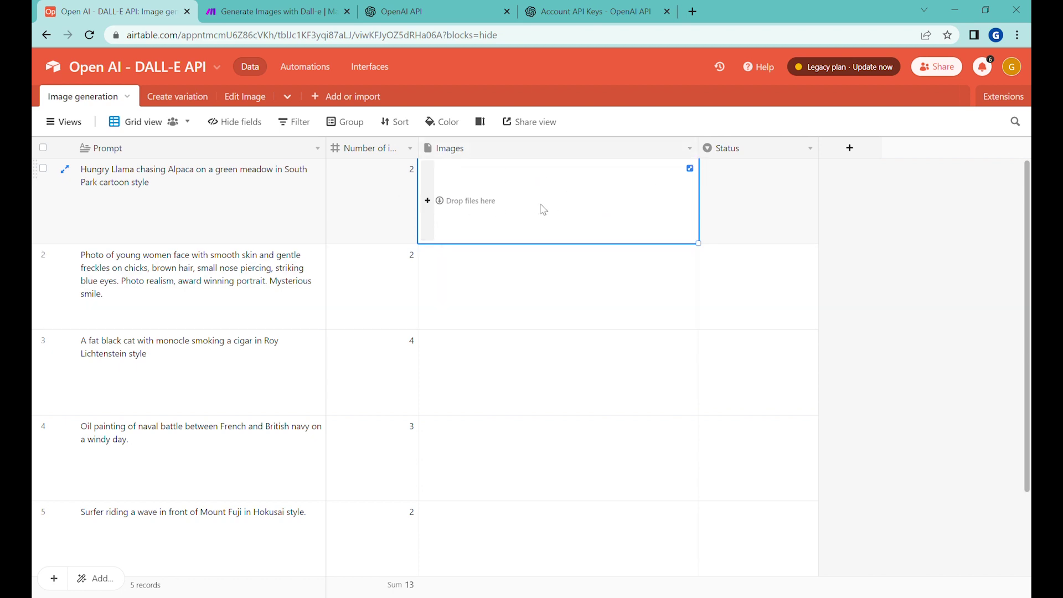
click(515, 277)
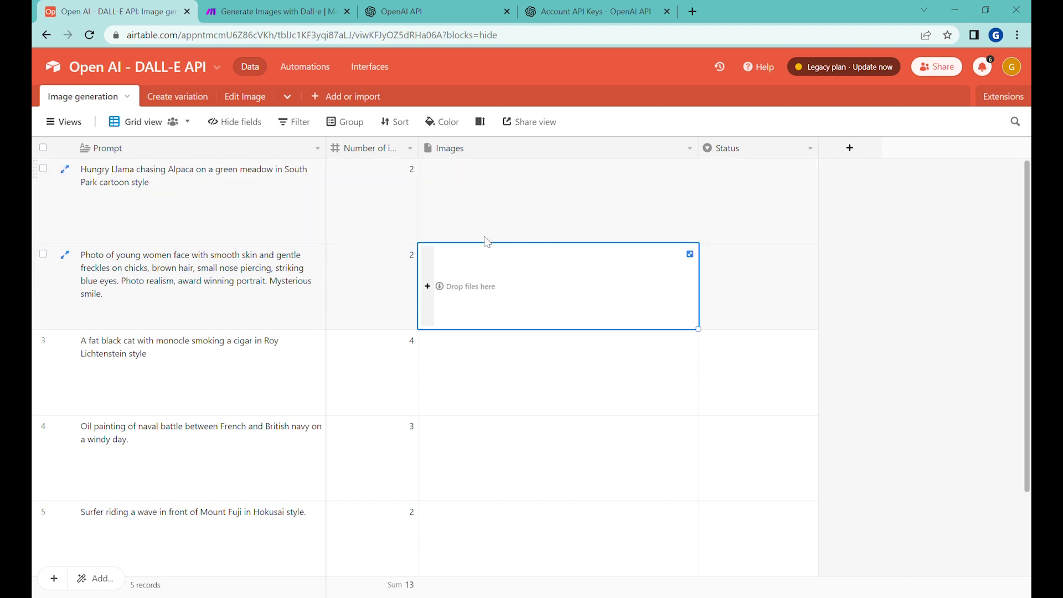
click(747, 205)
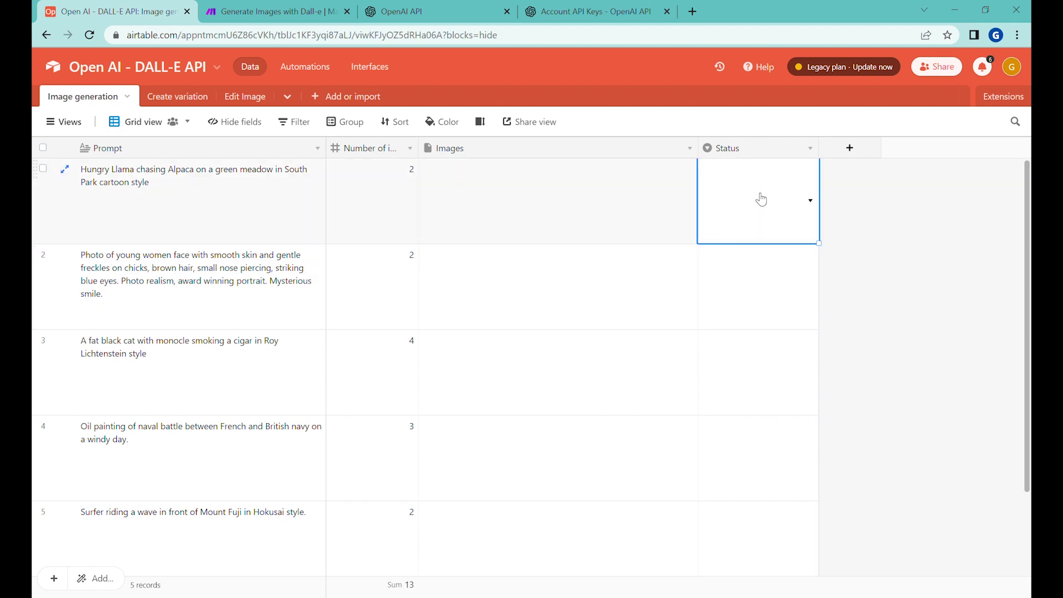
Step: Set Hungry Llama's Status to Generate, confirm it in the Images to generate view, and return to Grid view
click(762, 201)
click(770, 238)
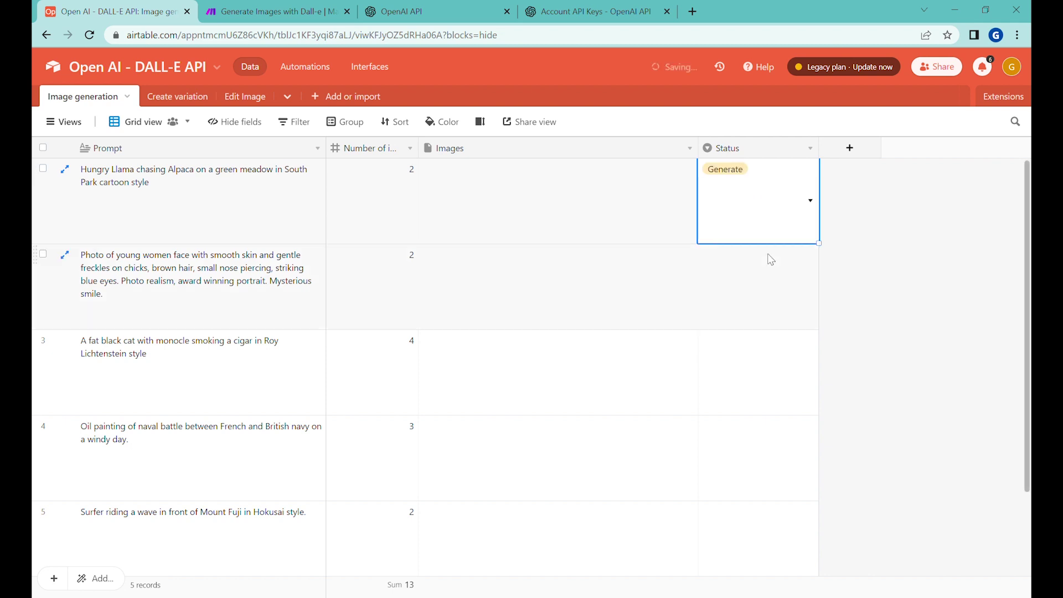
click(64, 121)
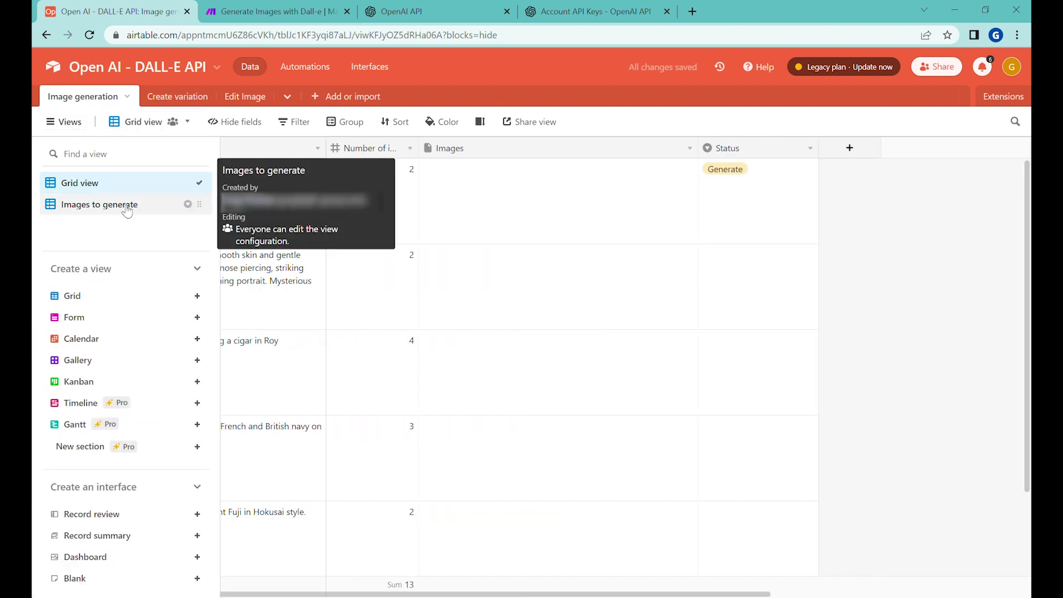
click(126, 207)
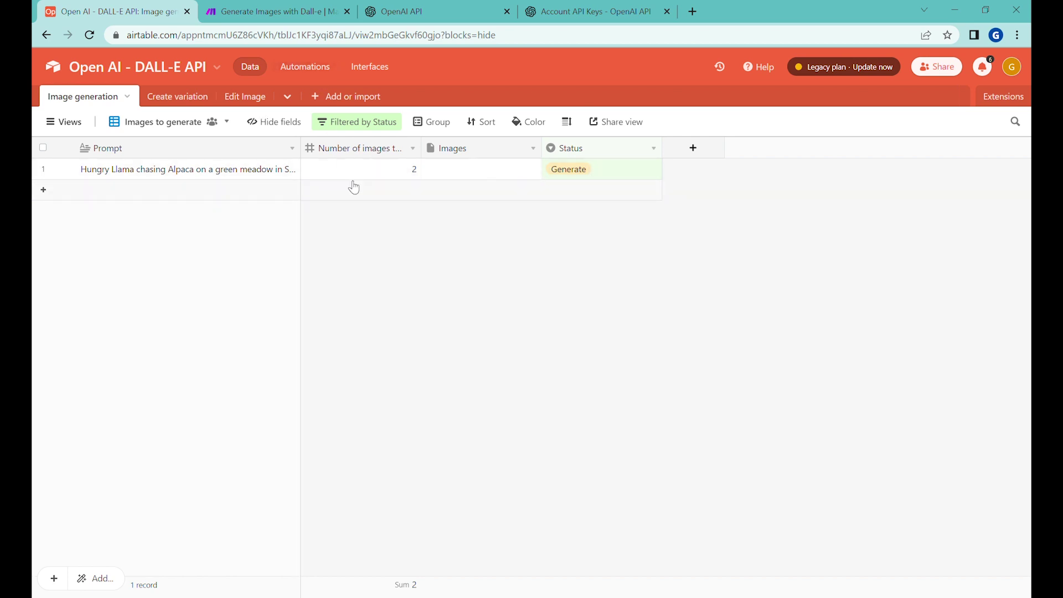
mouse_move(71, 123)
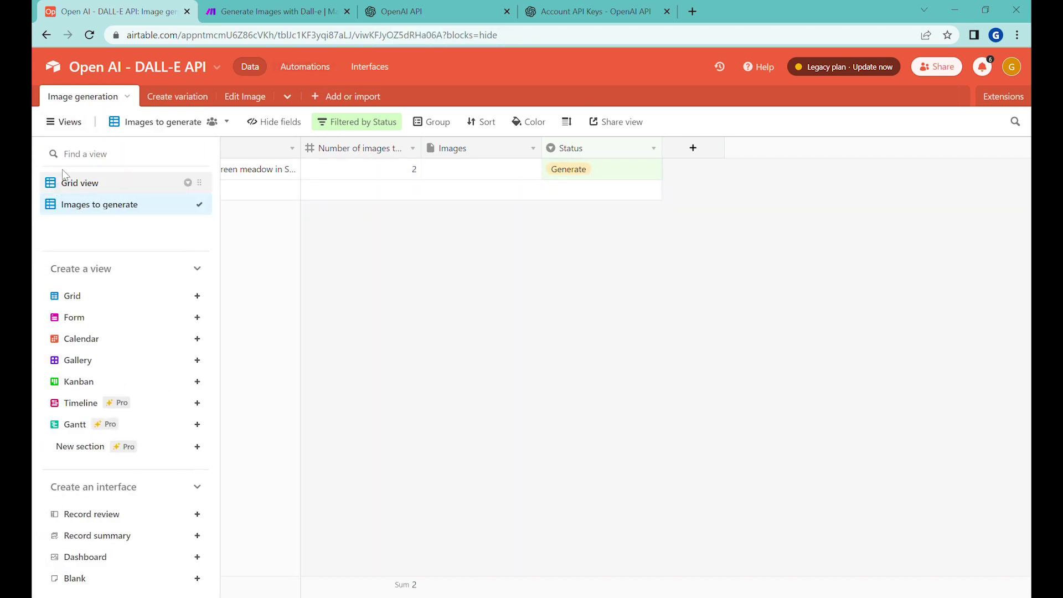
click(80, 183)
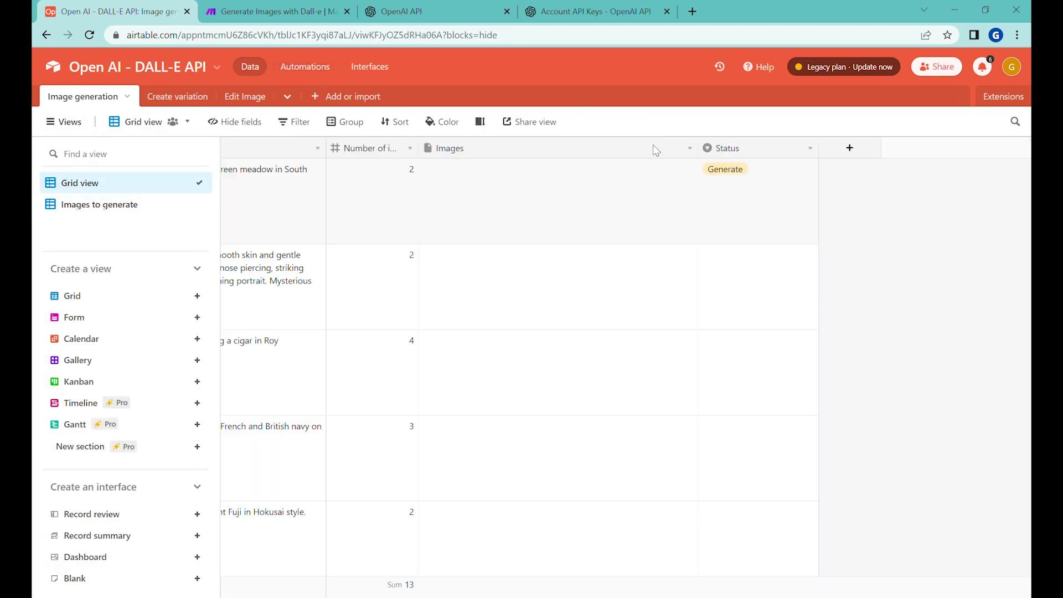
Step: In Make, check that the Airtable Search Records step reads the Images to generate view
click(297, 11)
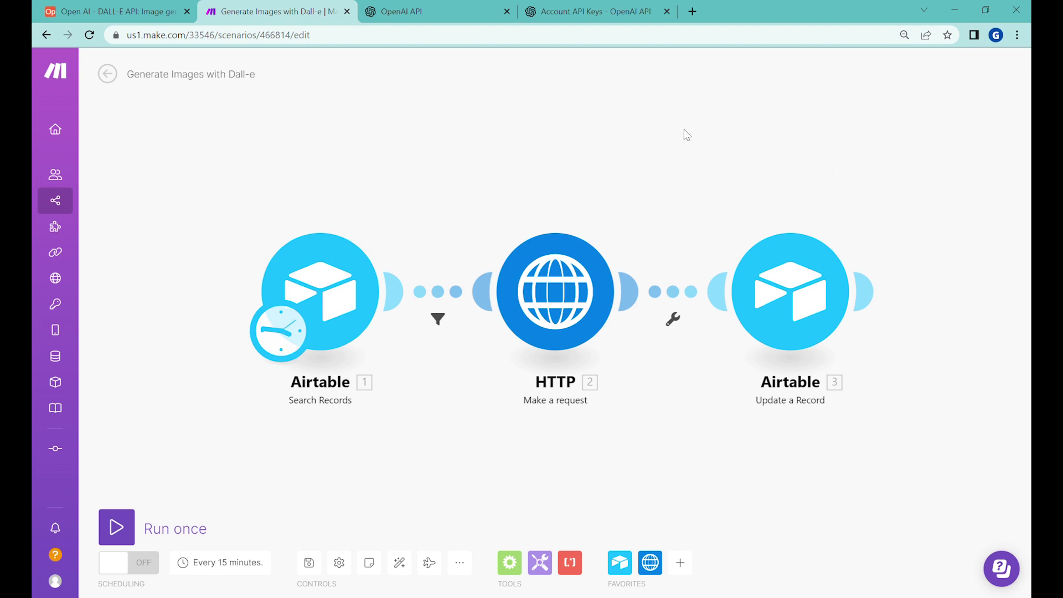
click(349, 291)
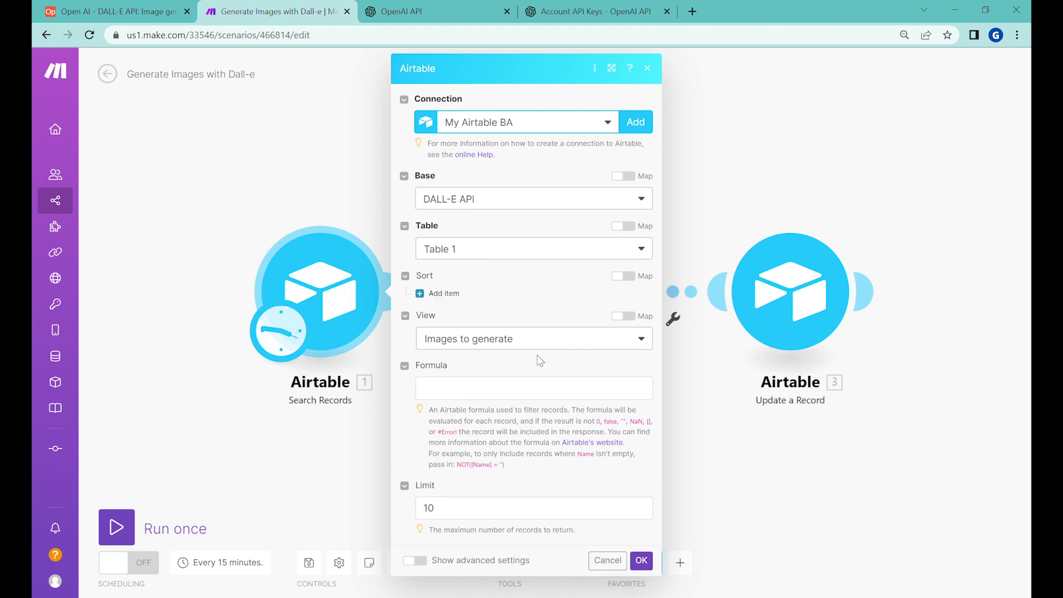
click(641, 561)
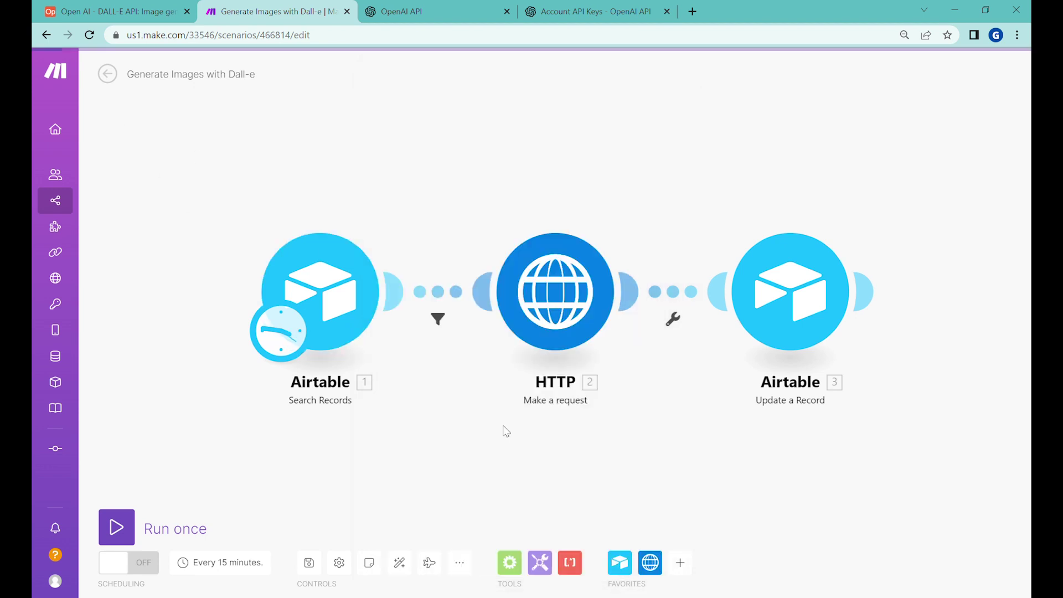
Step: Review the filter between the Airtable and HTTP steps, recentre the canvas, and move to the OpenAI API page
click(438, 318)
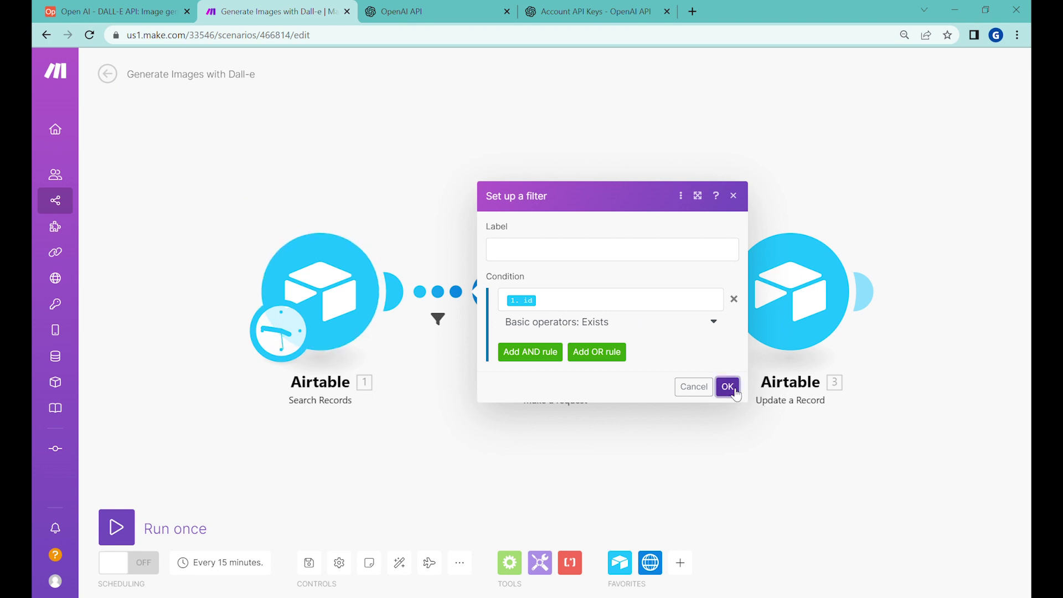
click(728, 387)
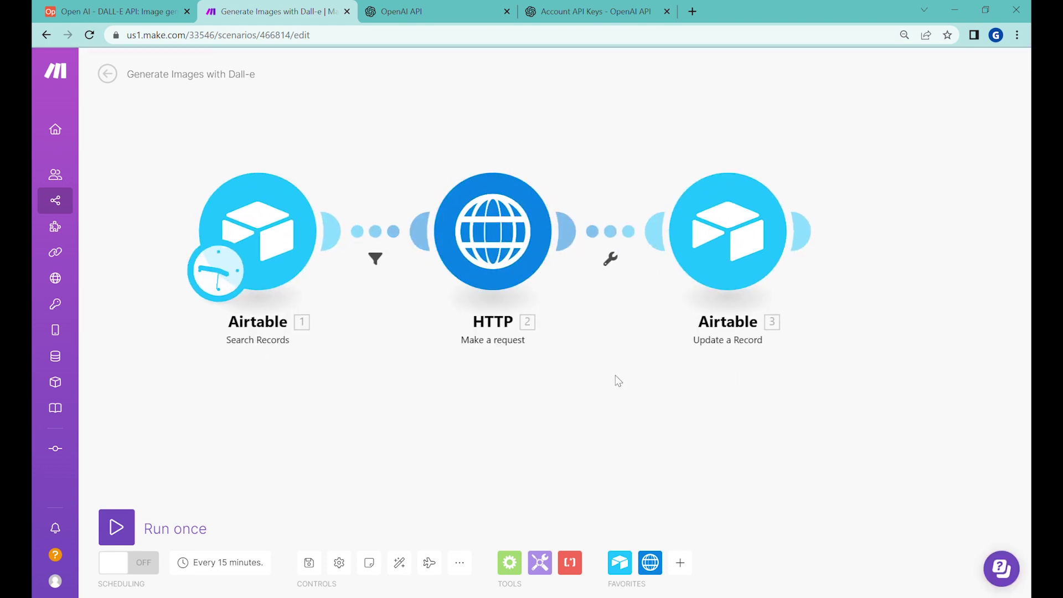
drag(617, 380, 672, 446)
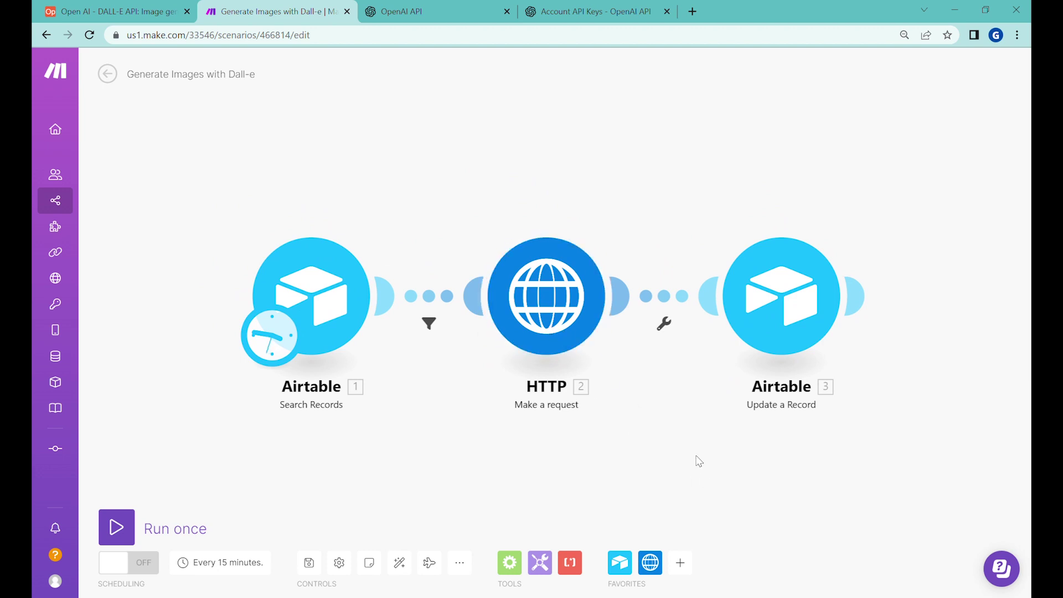
click(440, 13)
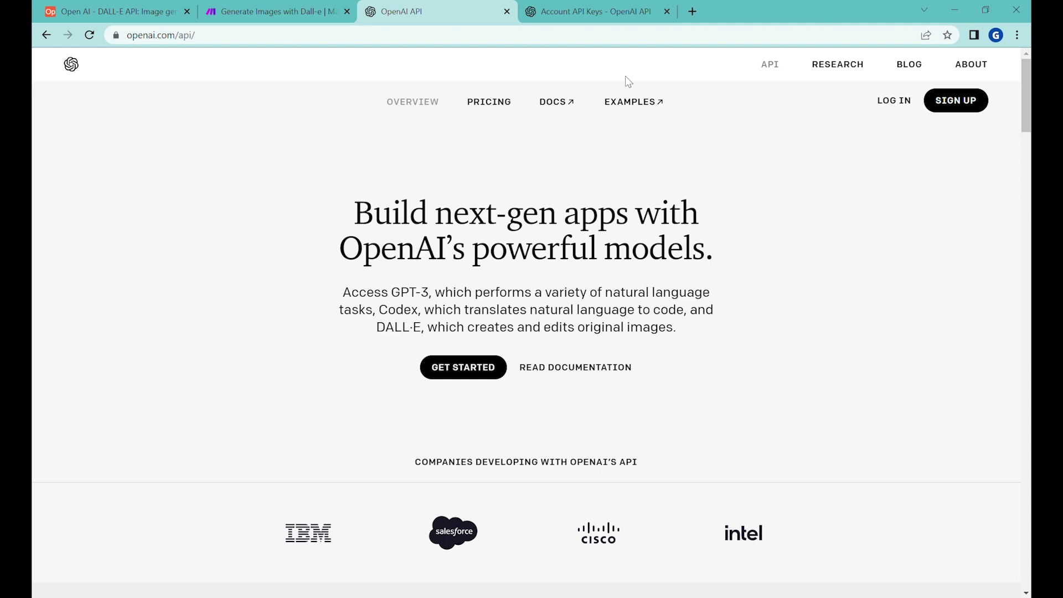
Step: Check the OpenAI account's secret API keys, then go back to the Make scenario
click(592, 13)
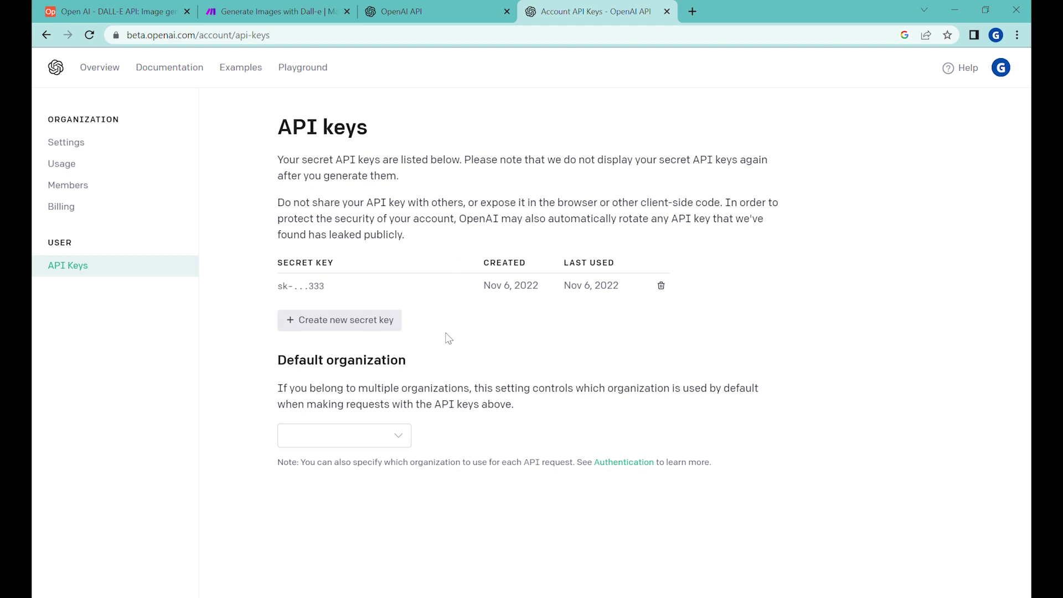
click(271, 11)
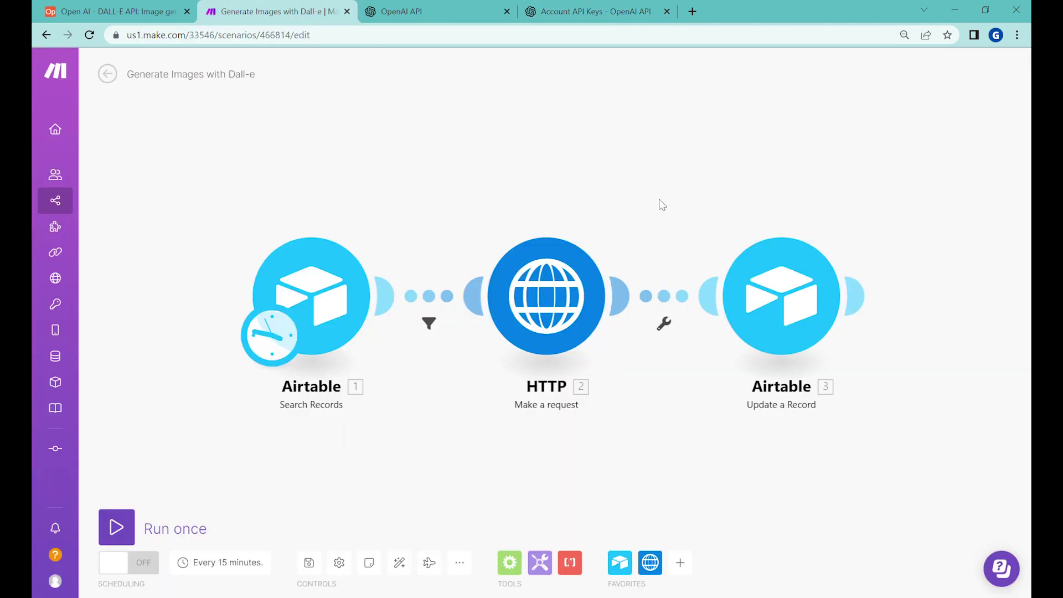
Step: In the HTTP module, check the api.openai.com/v1/images/generations URL, POST method and Authorization header
click(554, 349)
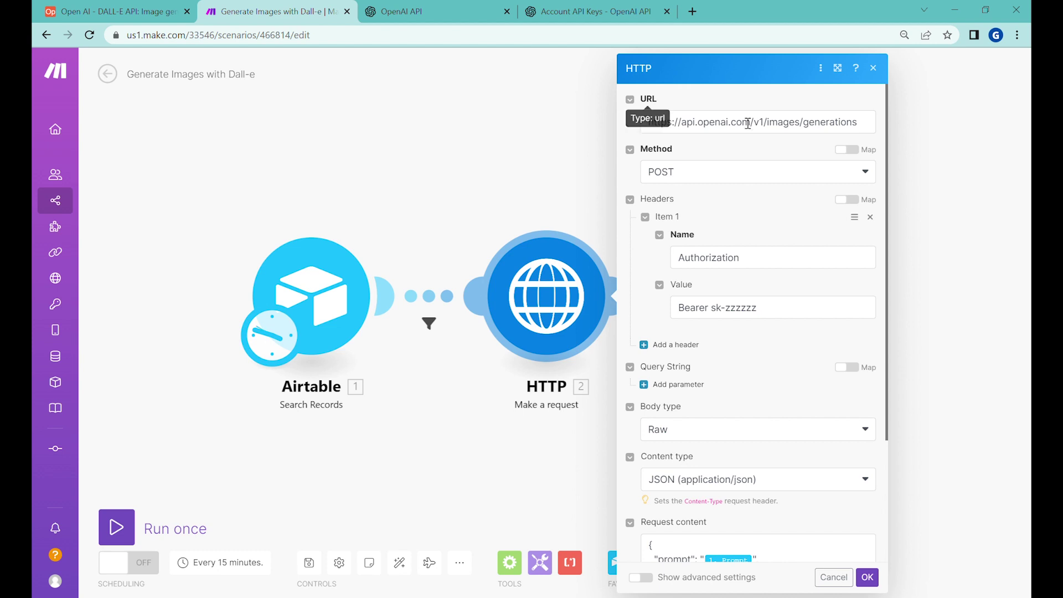
triple_click(795, 127)
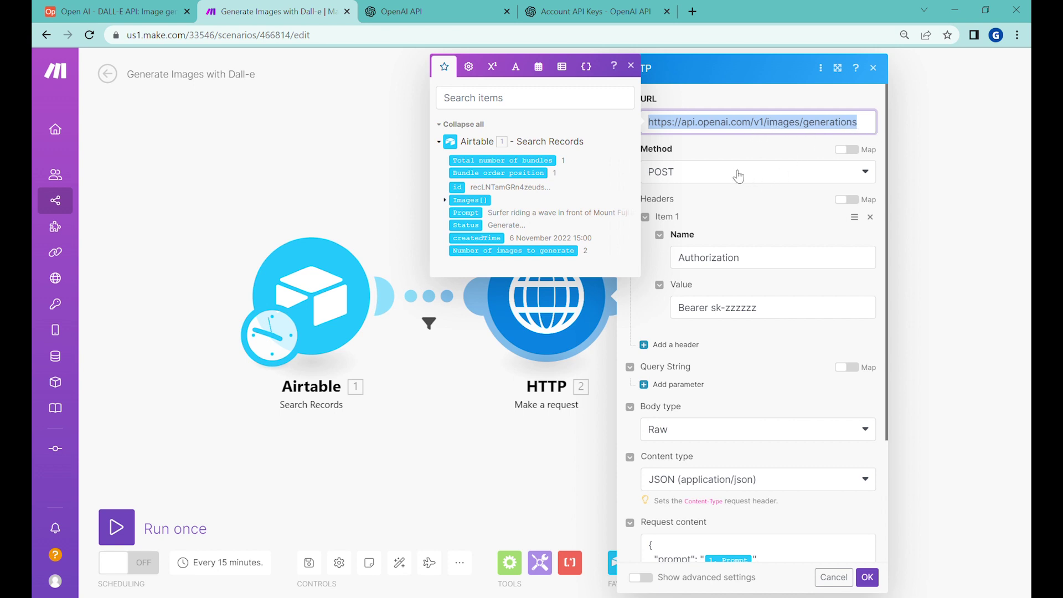
click(699, 184)
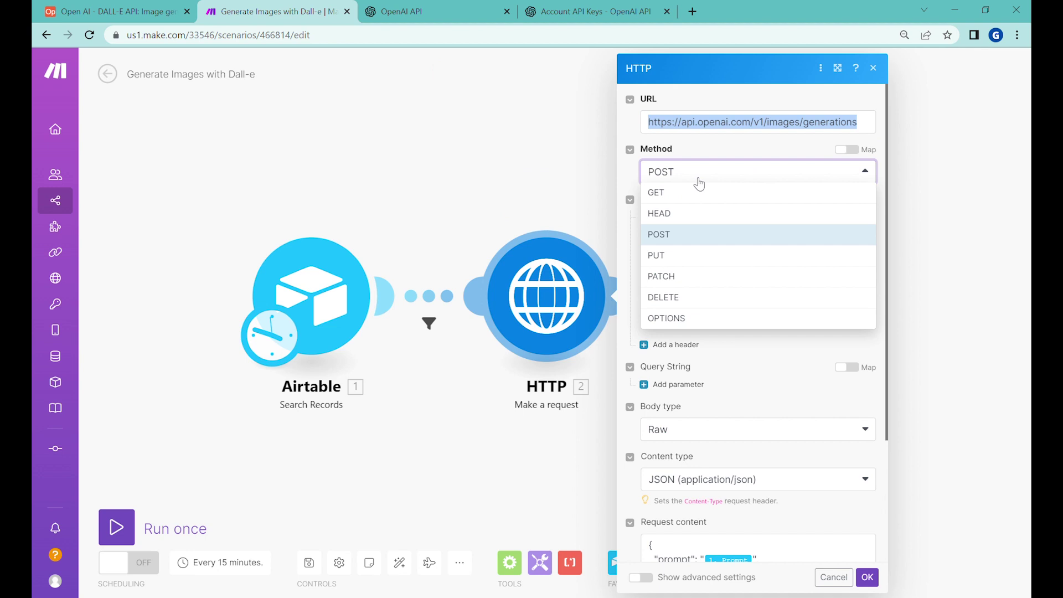
click(689, 239)
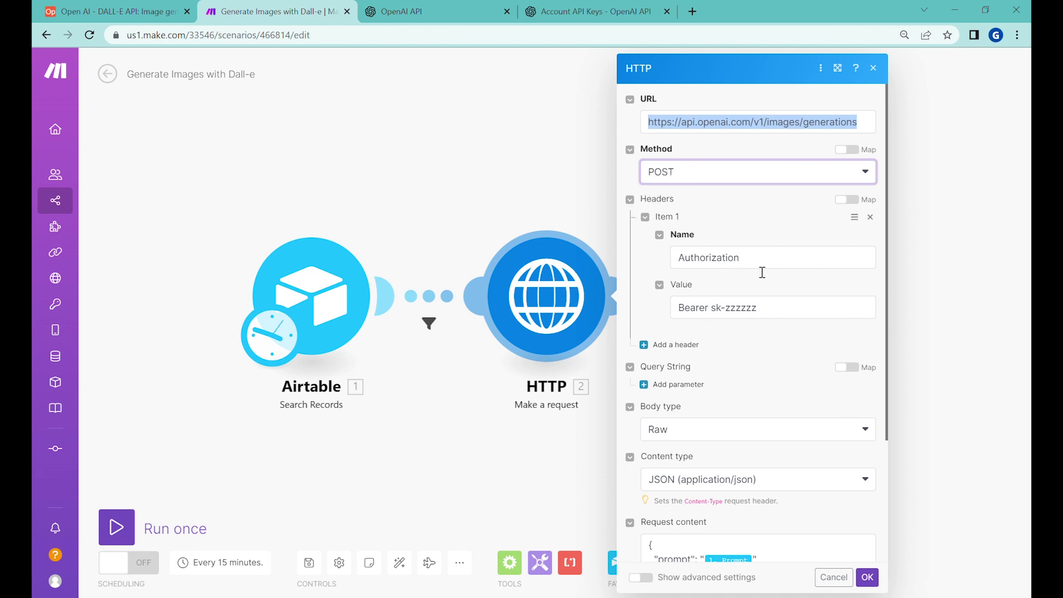
click(786, 270)
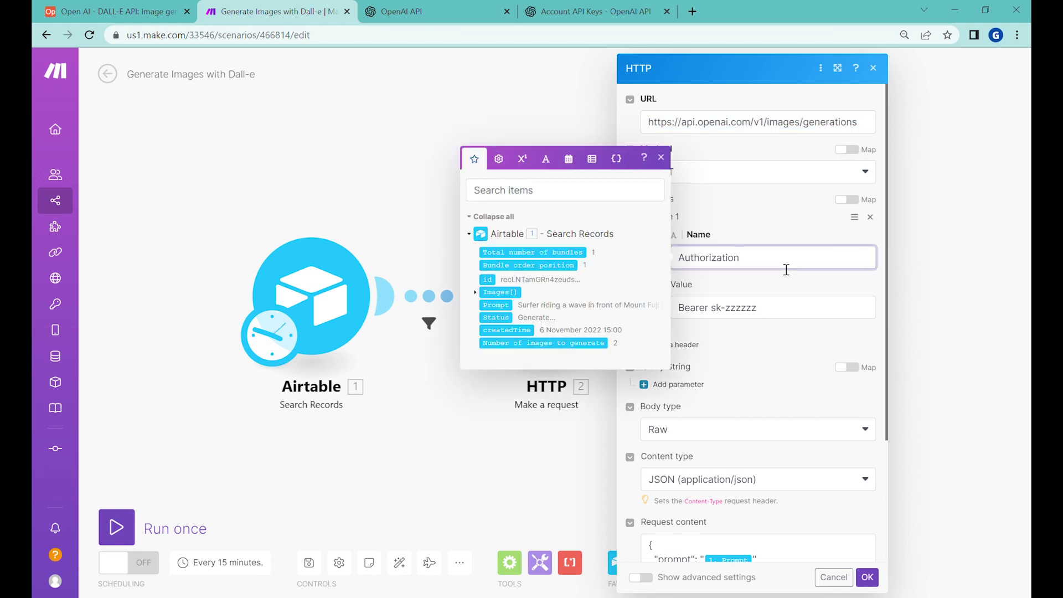
click(703, 321)
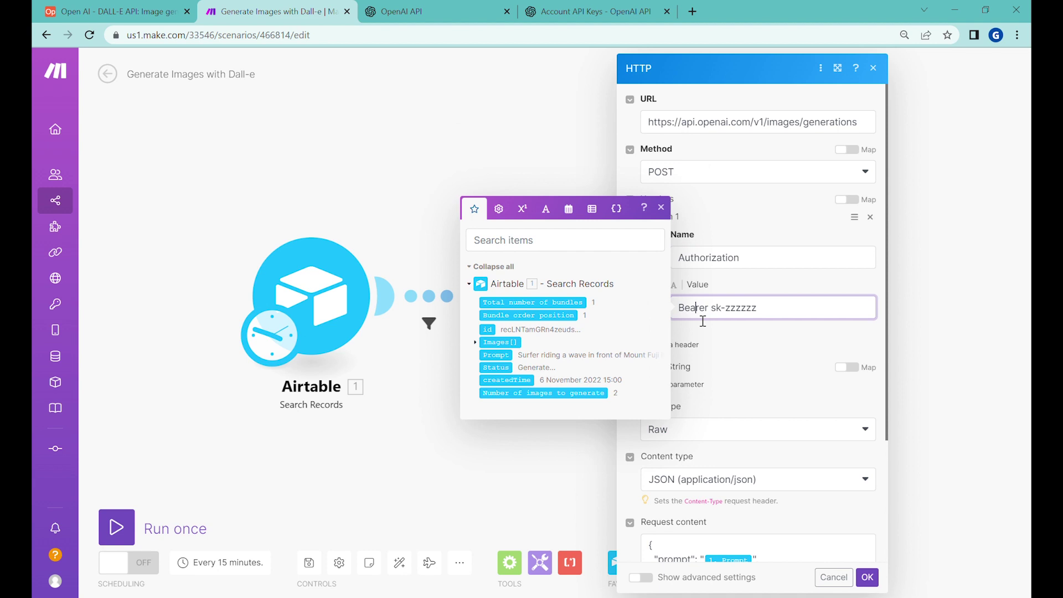
drag(718, 308, 854, 319)
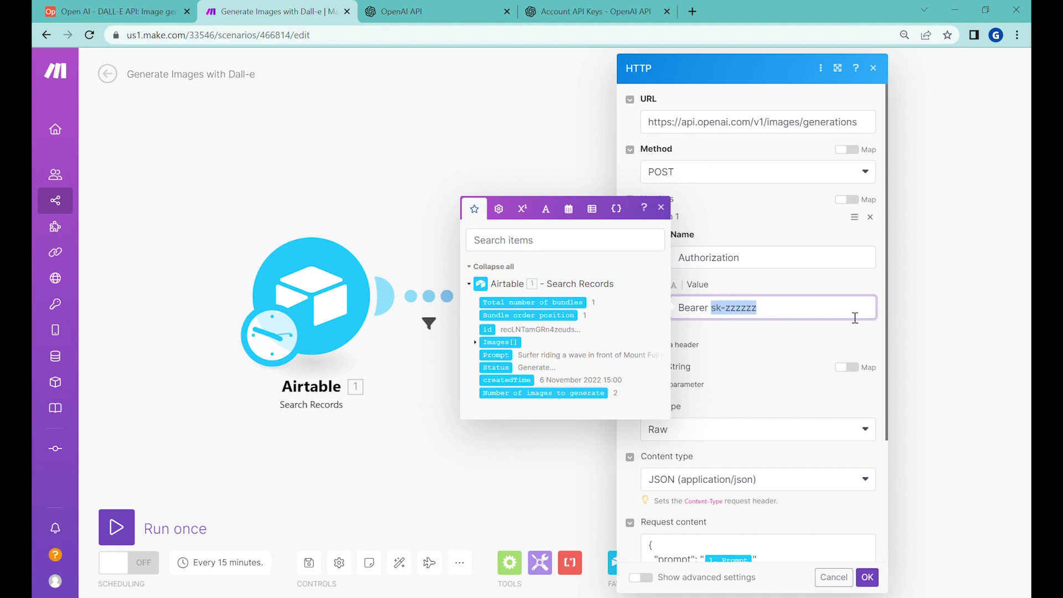
click(831, 343)
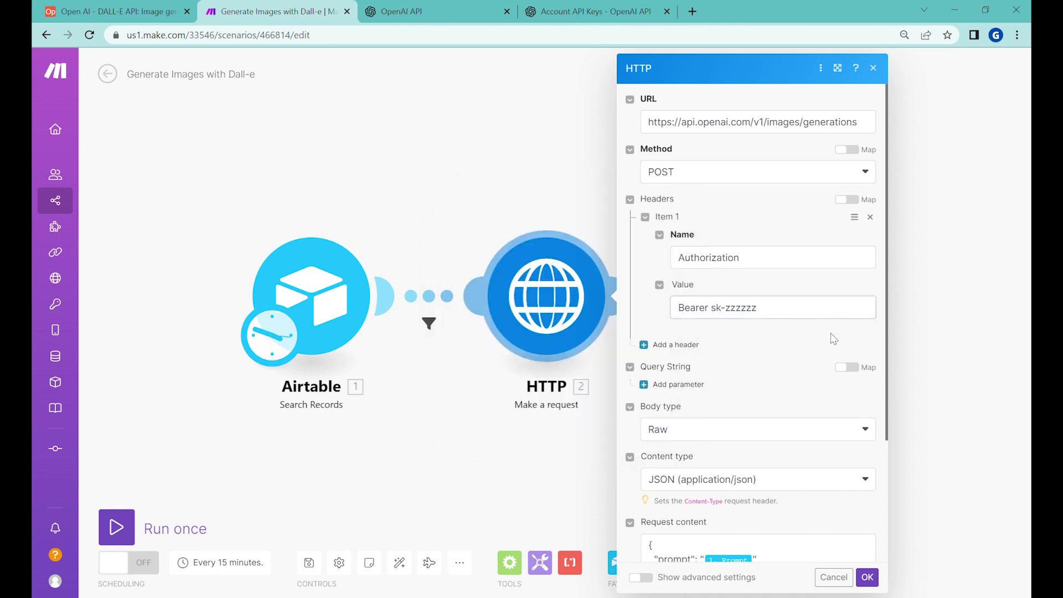
scroll(831, 338, down, 2)
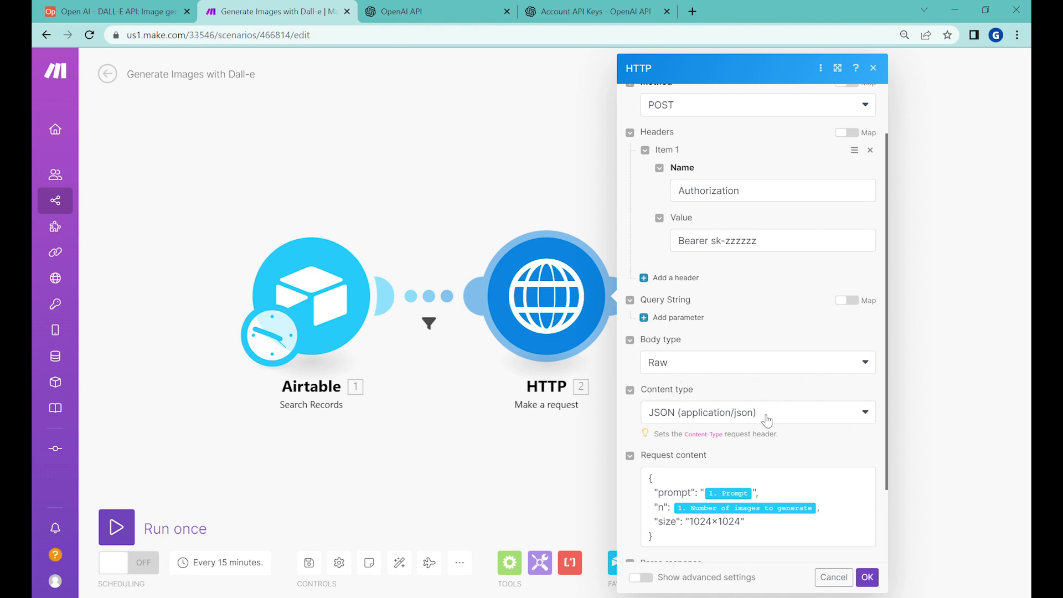
Step: Check the JSON request body, including the 1024x1024 image size
click(688, 485)
scroll(805, 462, down, 2)
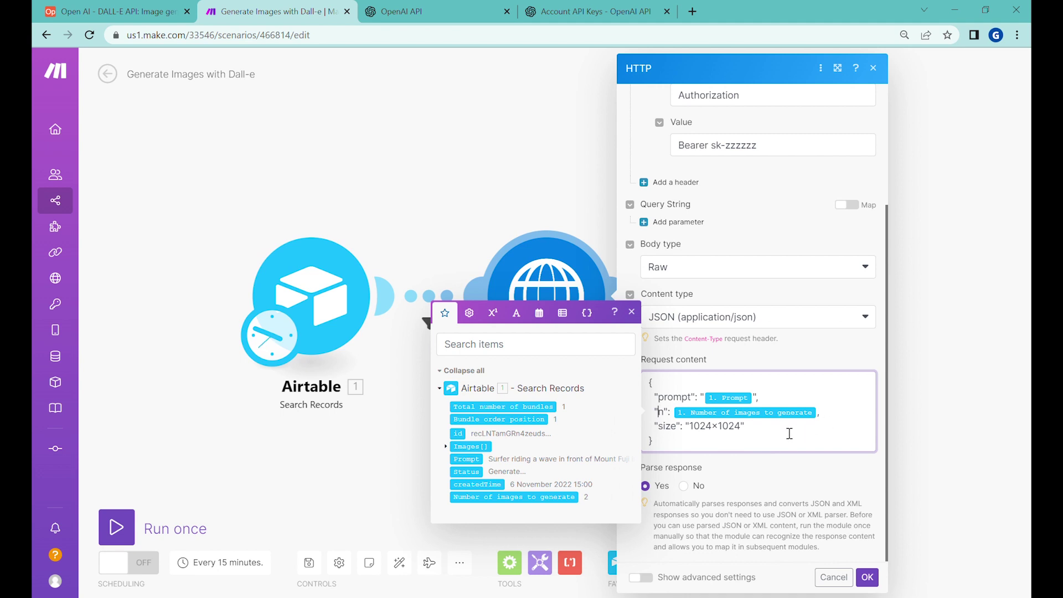
drag(762, 437, 661, 434)
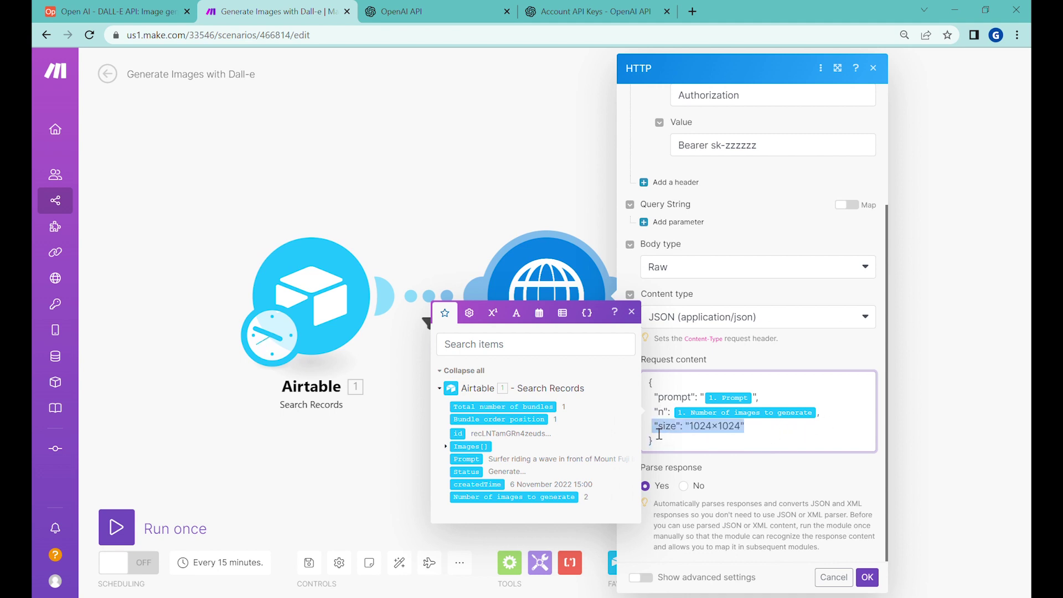
click(781, 436)
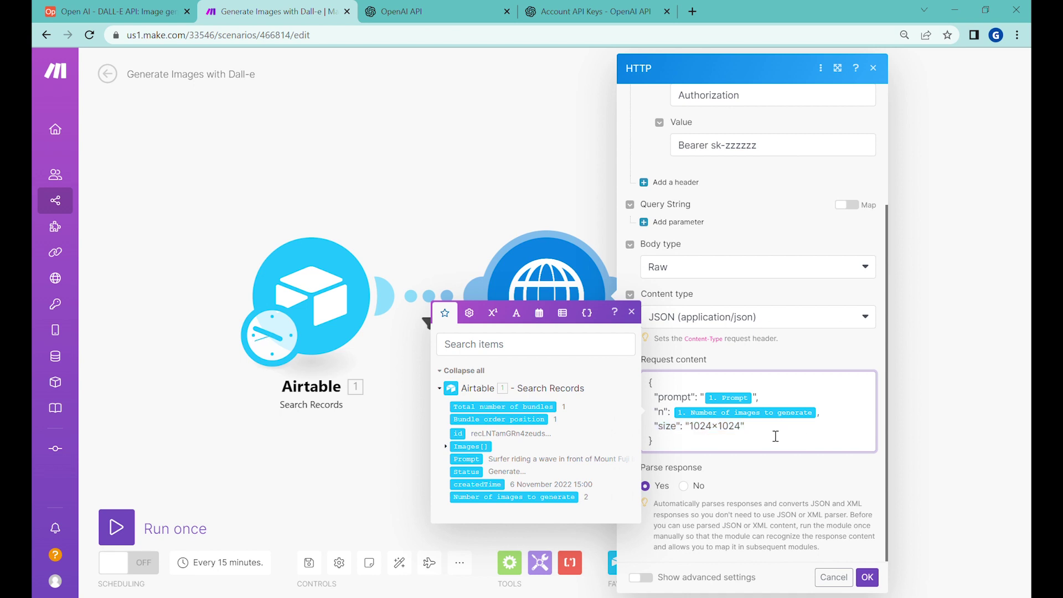
drag(742, 432, 694, 432)
click(759, 441)
click(780, 475)
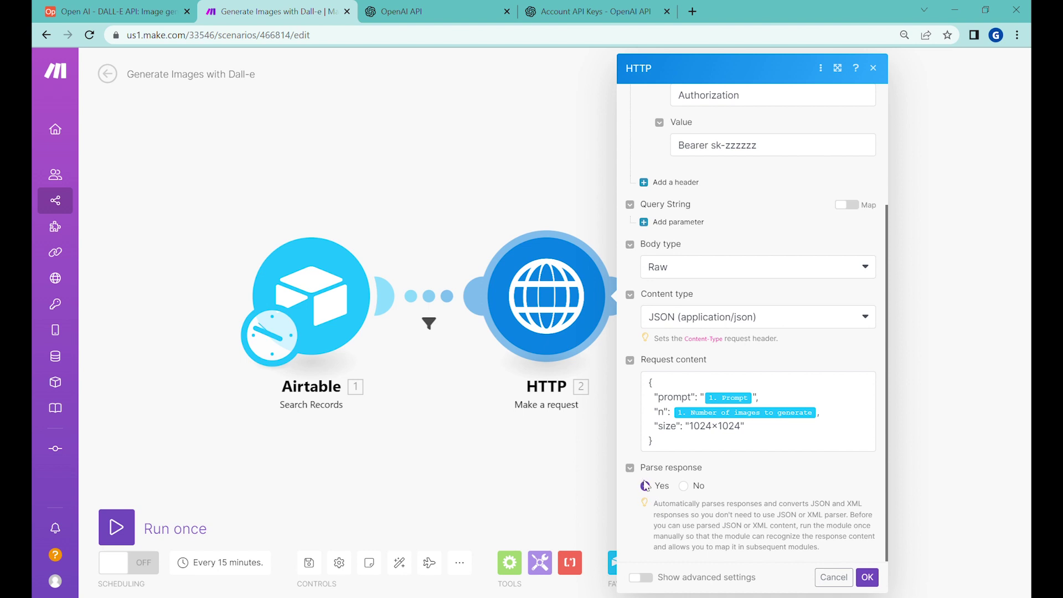
Step: Turn on Evaluate all states as errors under advanced settings and save the HTTP module
click(642, 577)
scroll(792, 184, up, 3)
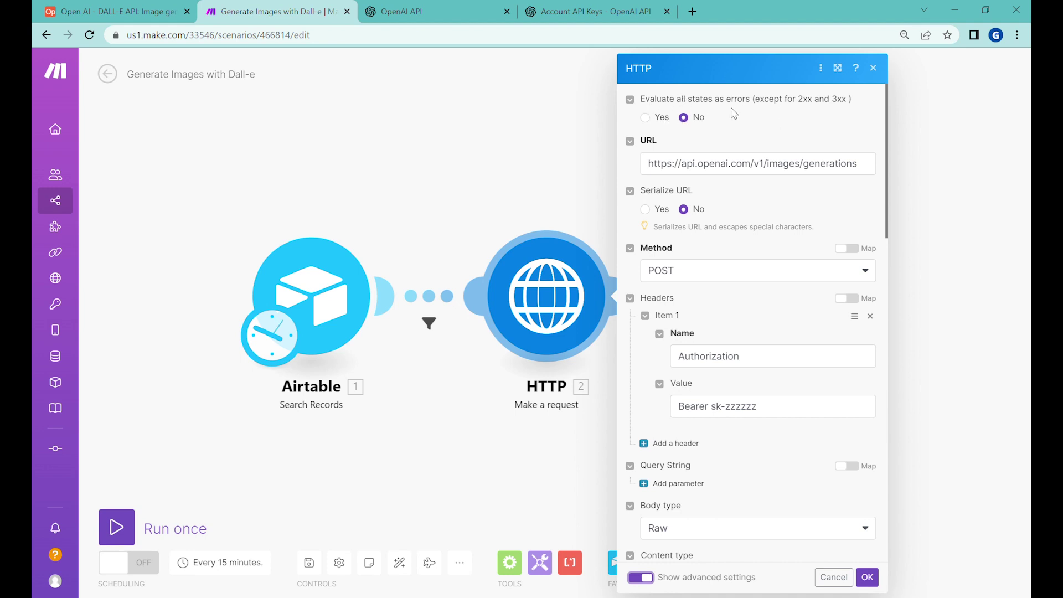
click(646, 118)
click(869, 580)
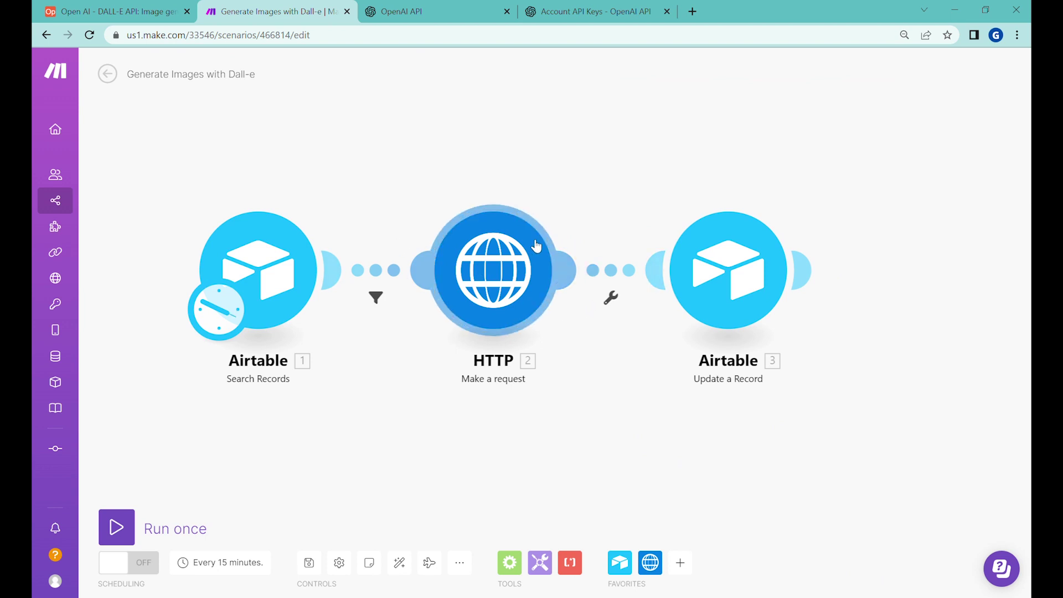
Step: In the Update a Record module, reload the base's tables and choose the Image generation table
click(748, 274)
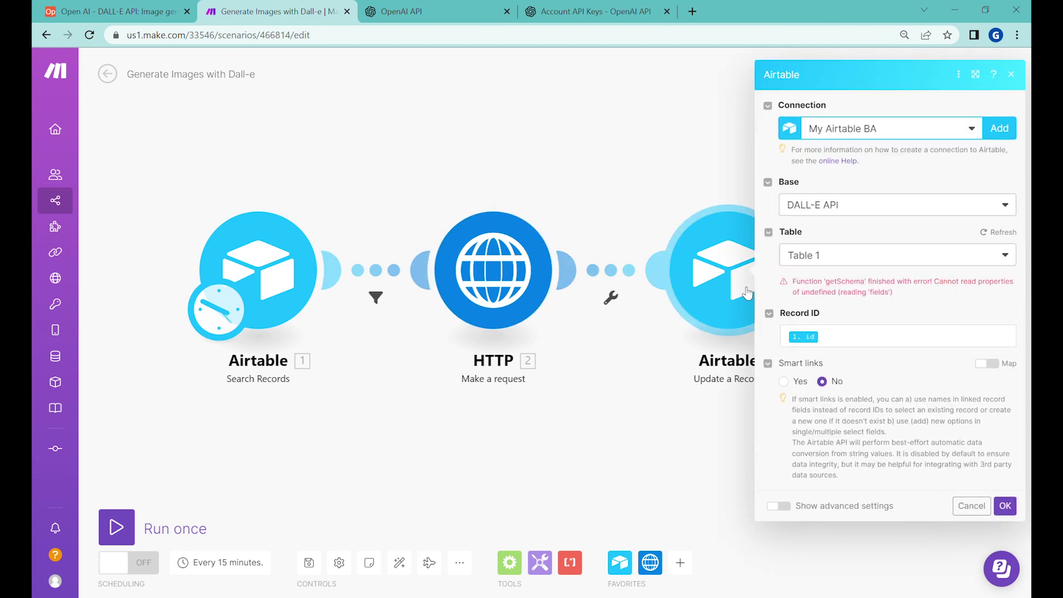
click(861, 252)
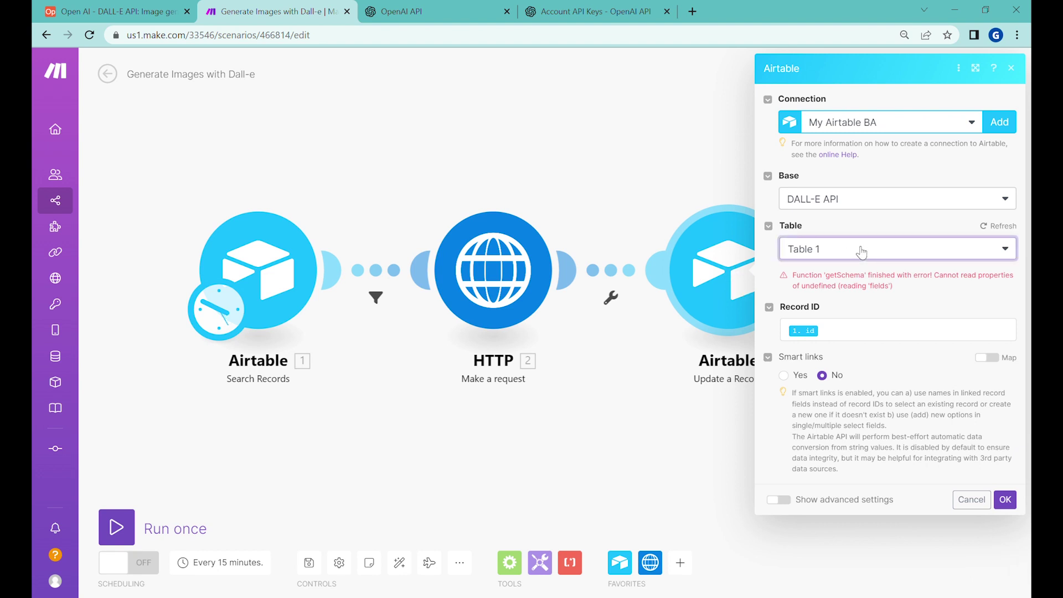
click(861, 253)
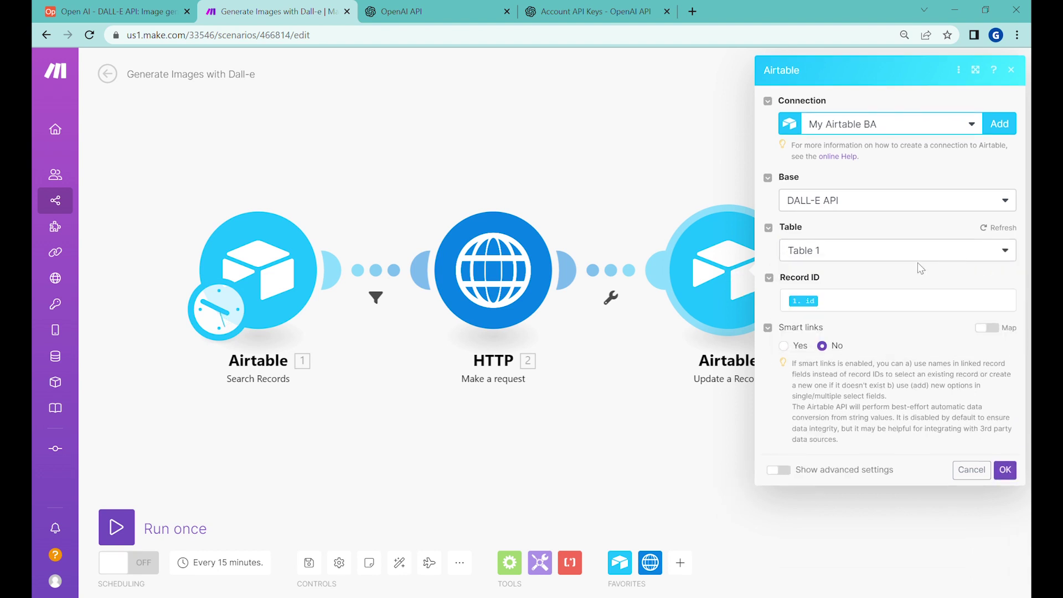
click(831, 250)
click(841, 295)
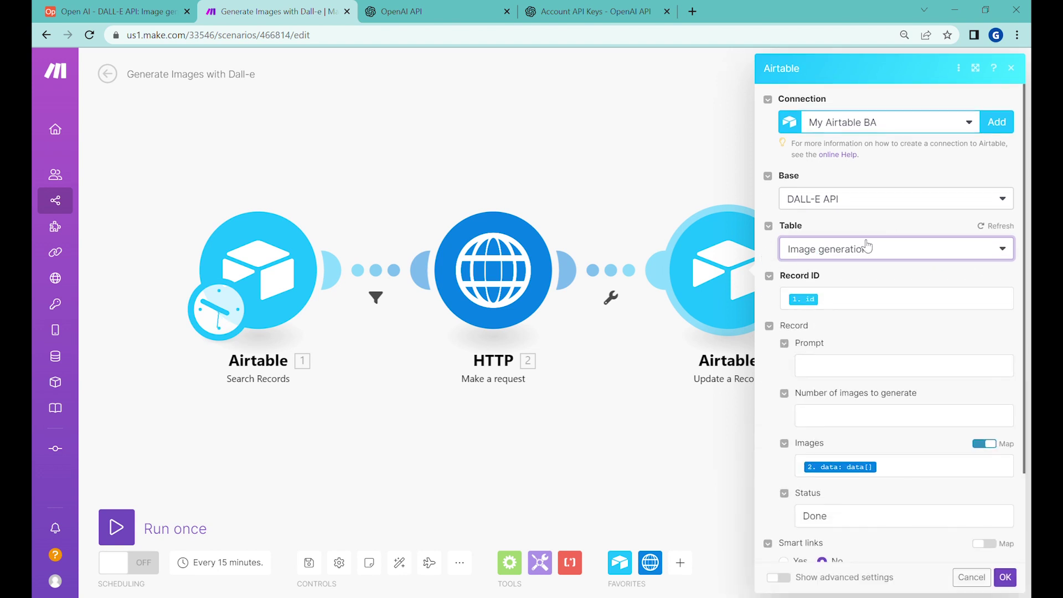
scroll(912, 219, down, 2)
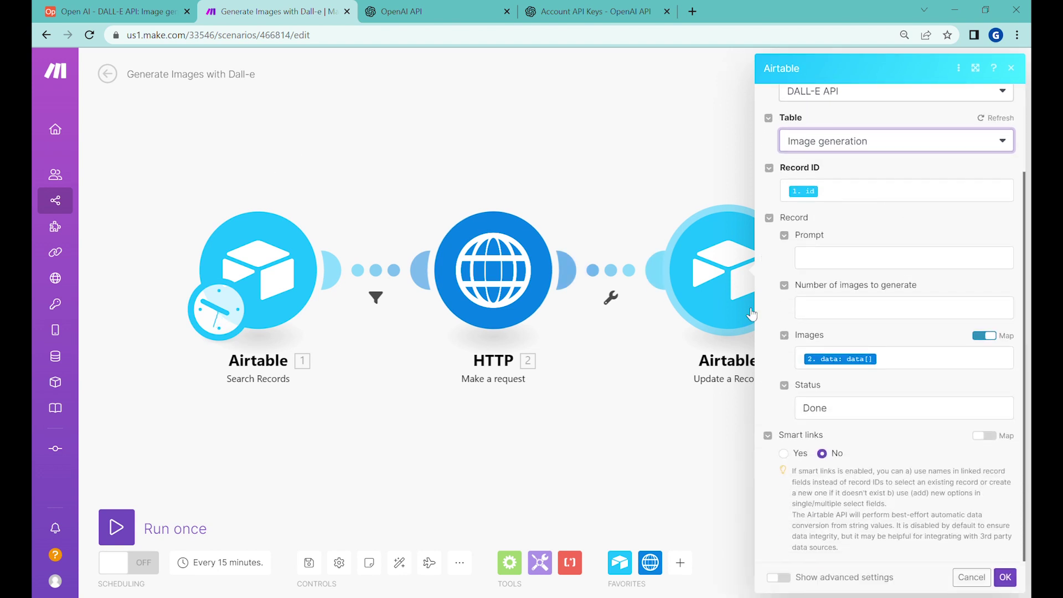
Step: Map the HTTP response's data[] URLs into the Images field and save the module
click(911, 360)
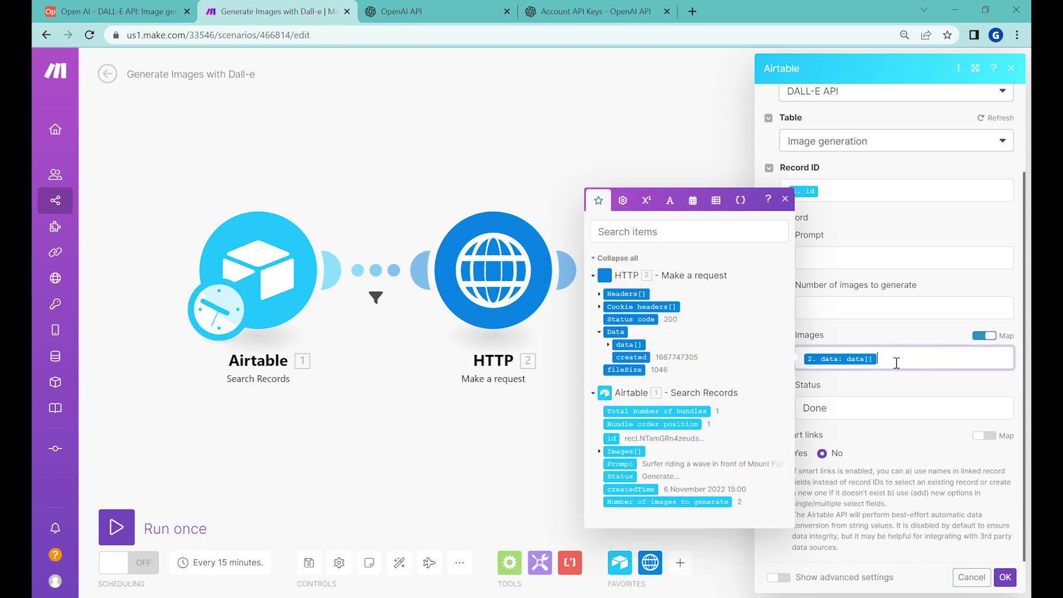
click(610, 345)
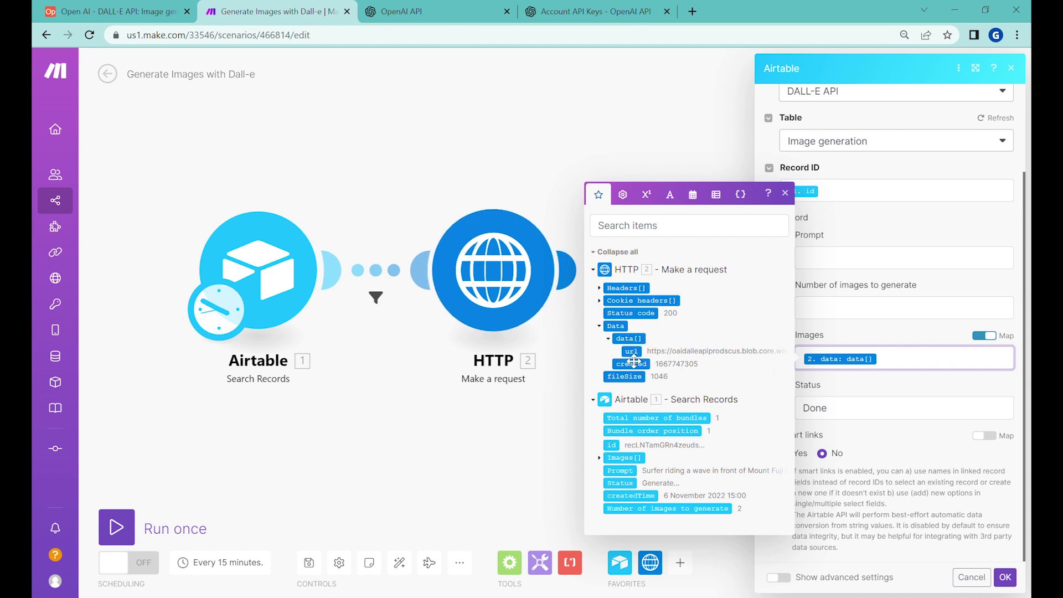
click(909, 335)
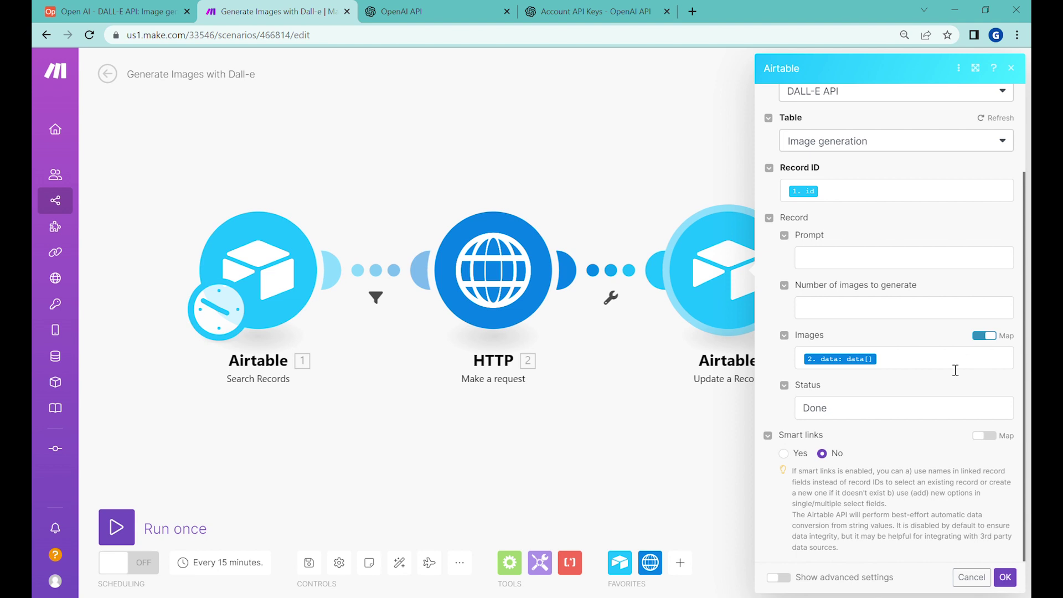
click(1005, 577)
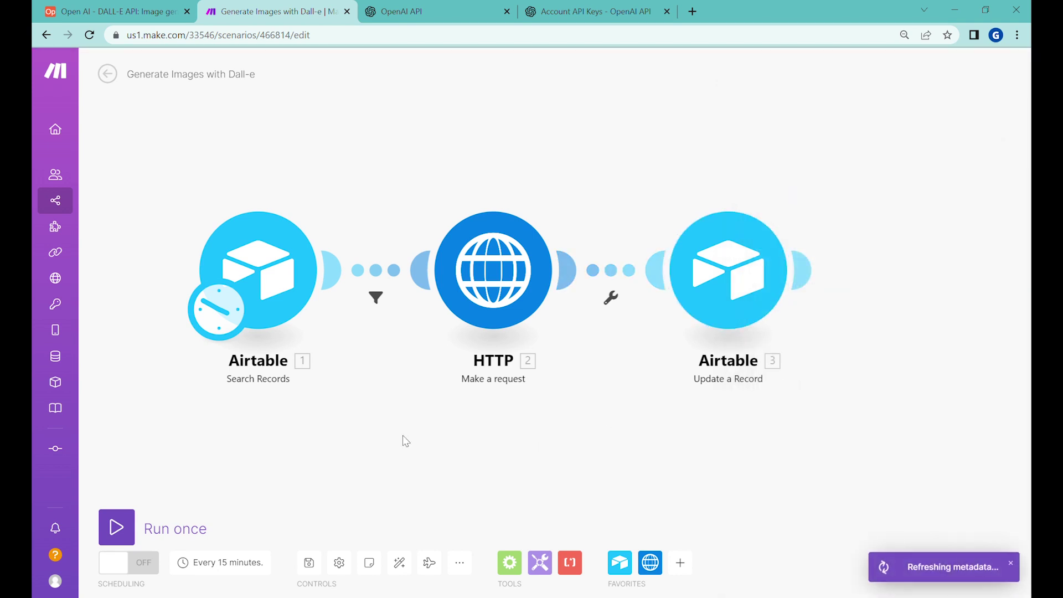
Step: Run the scenario once and check the Airtable base for the Hungry Llama row's results
click(117, 527)
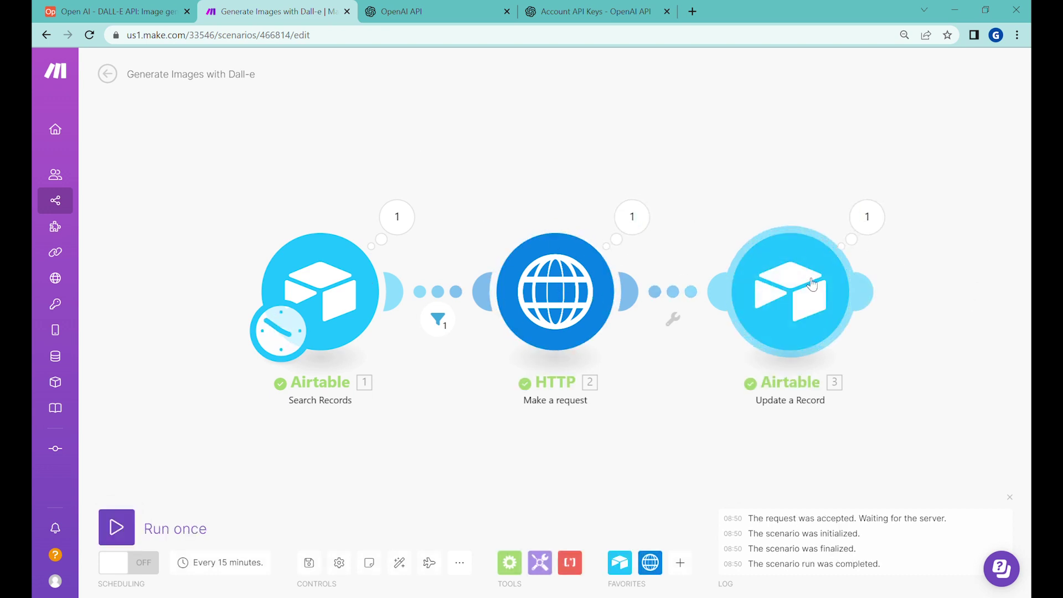
click(83, 11)
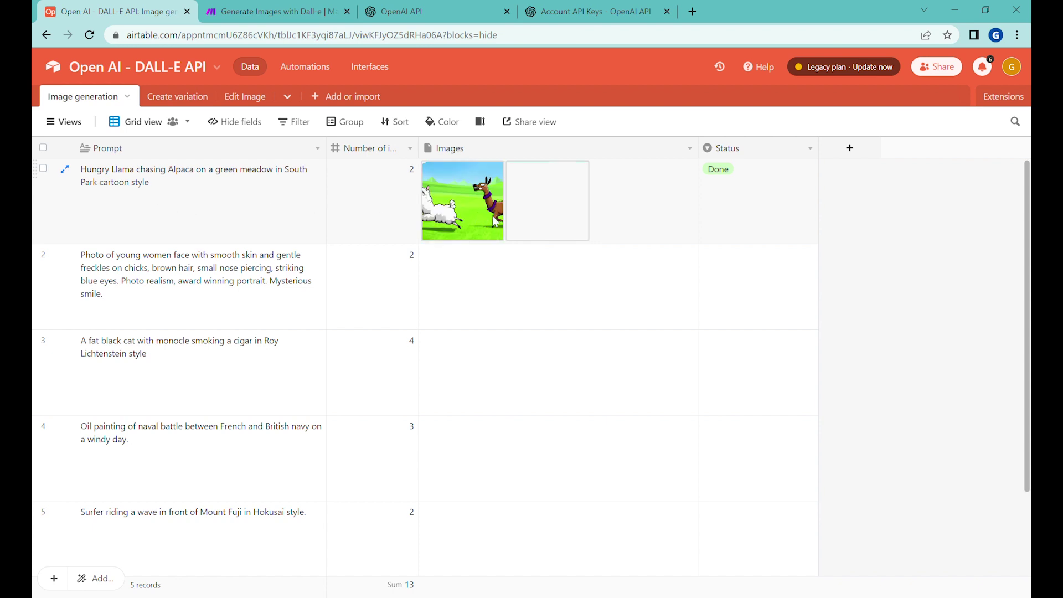
Step: View the two generated Hungry Llama images in Airtable's image viewer
click(554, 218)
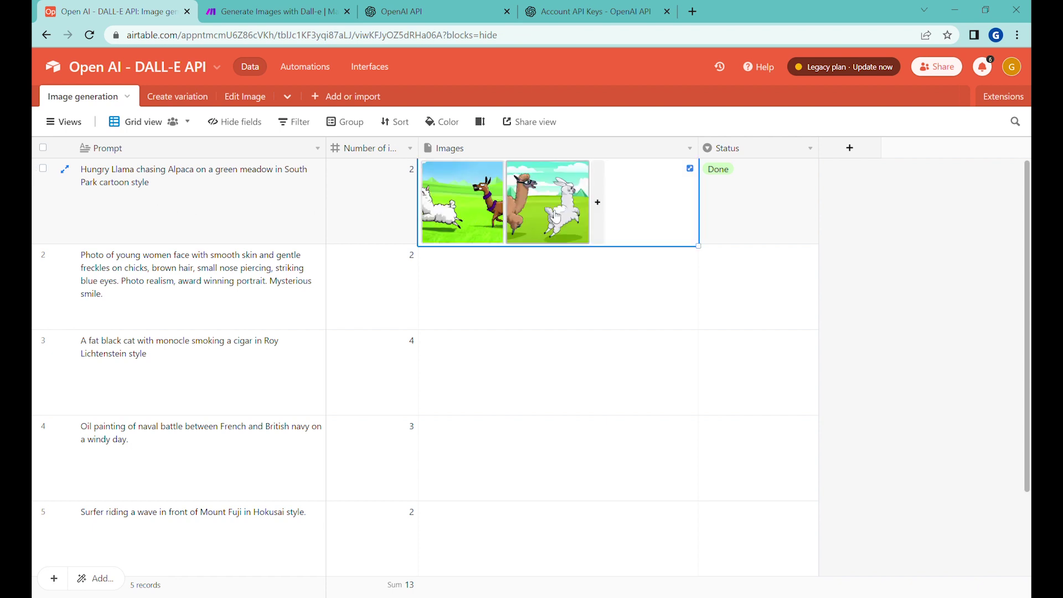
click(554, 218)
click(65, 326)
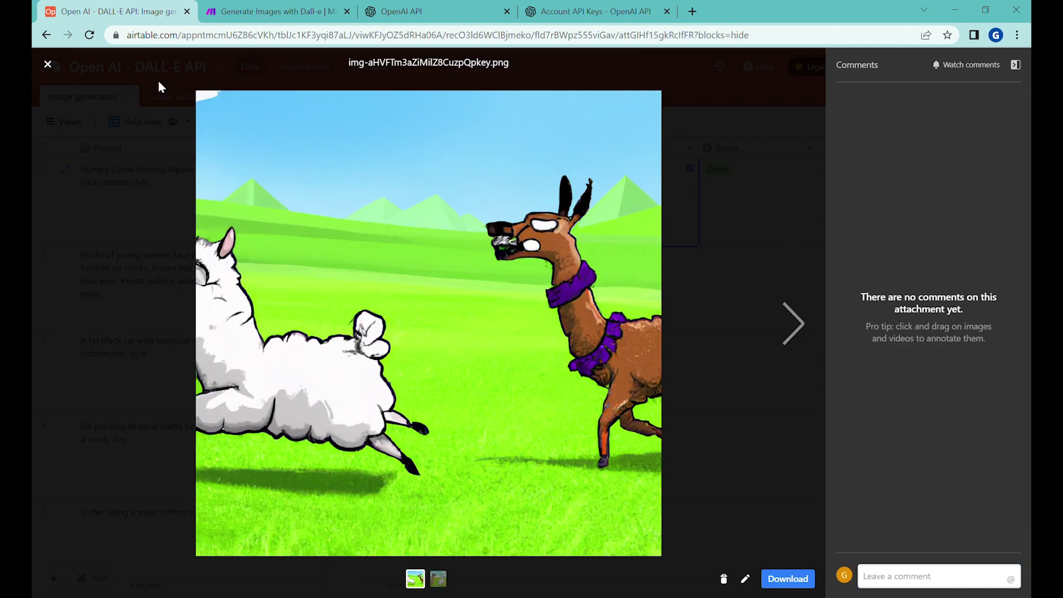
click(48, 65)
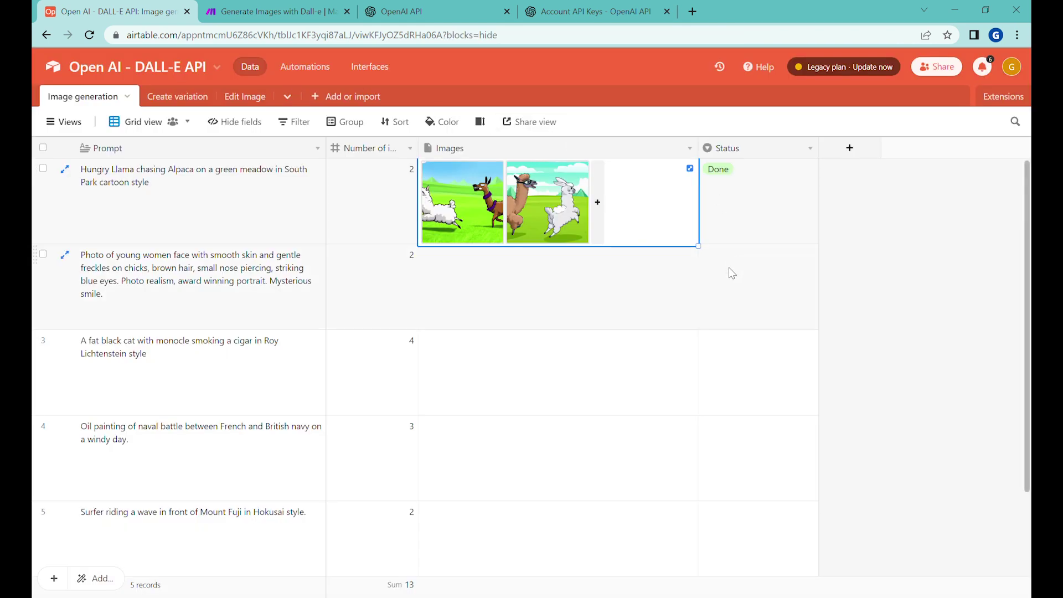
Step: Set row 2's Status to Generate and fill it down to rows 3–5, then return to Make
click(731, 284)
click(744, 285)
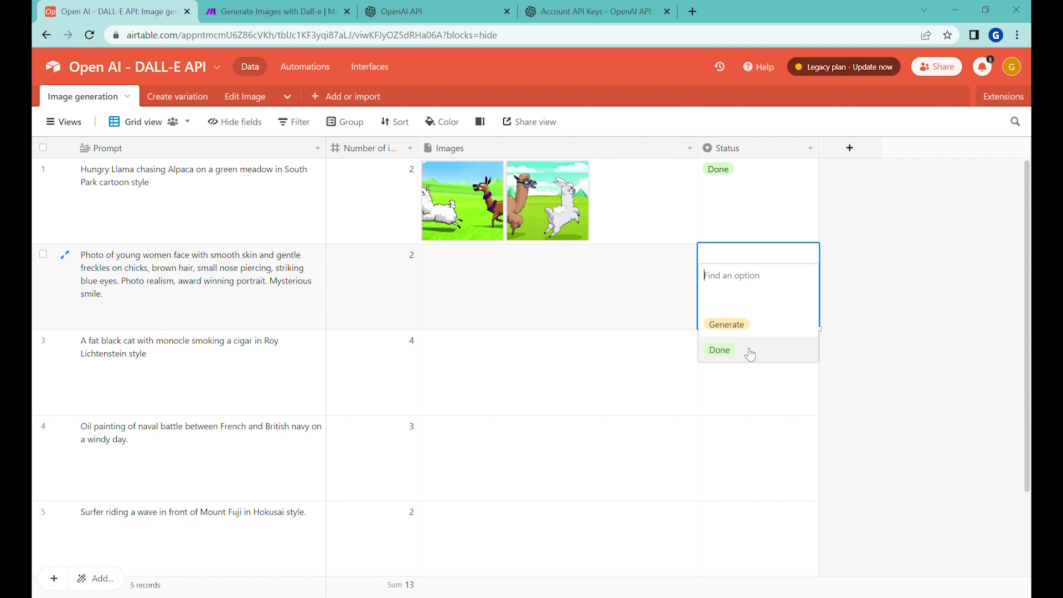
click(756, 325)
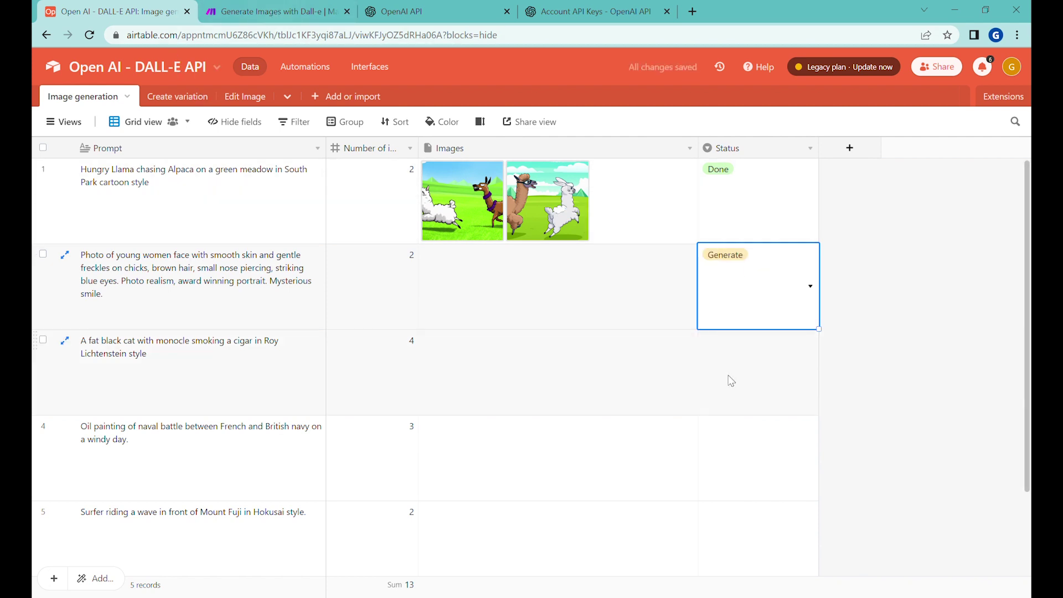
drag(821, 331, 798, 570)
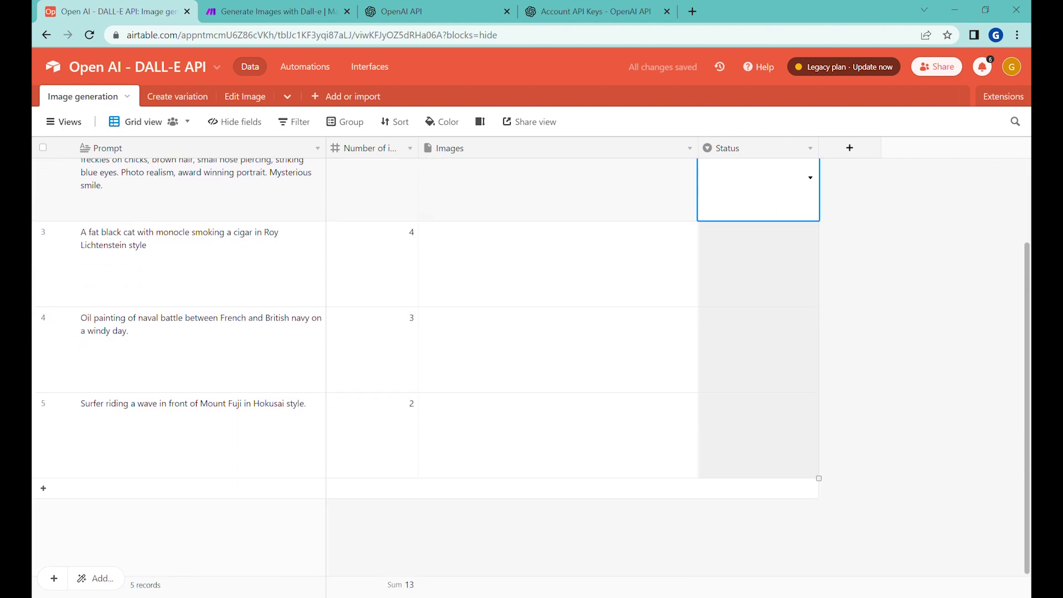
drag(778, 444, 755, 399)
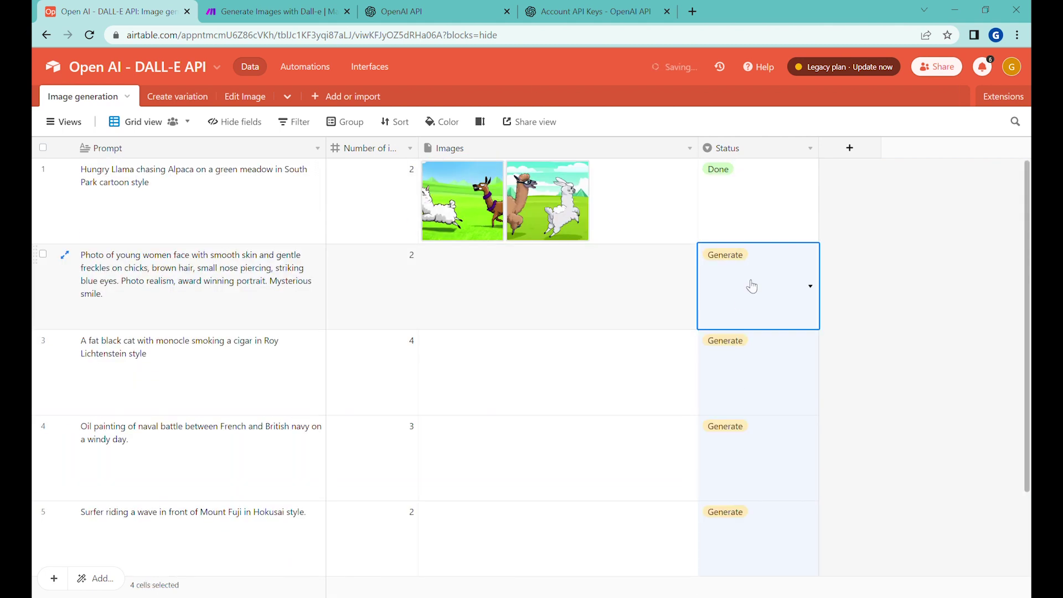
click(279, 11)
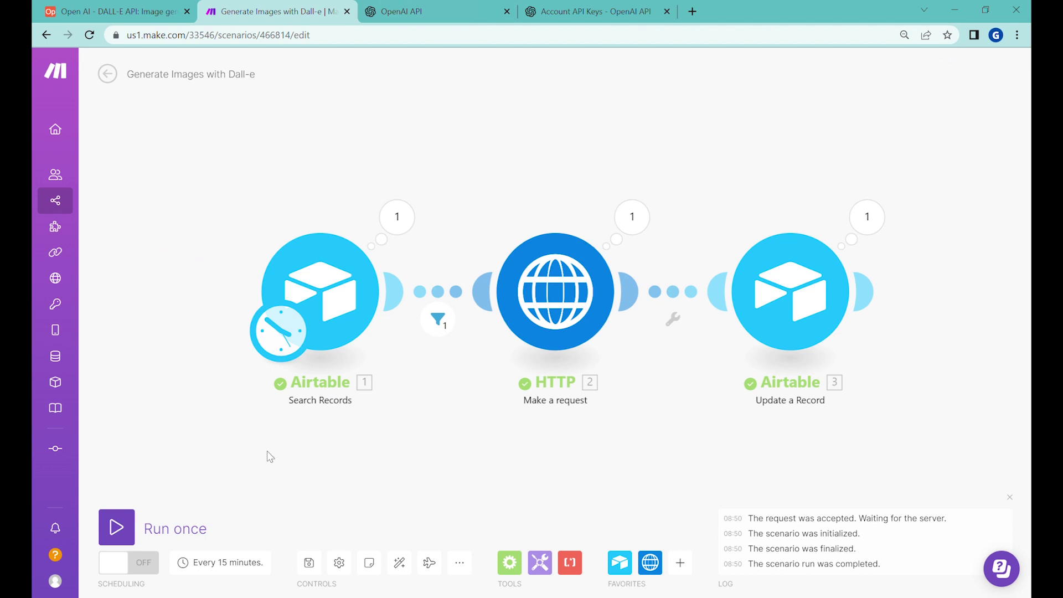
Step: Run the scenario again and watch the Airtable rows fill with images and Done status
click(127, 530)
key(ctrl+1)
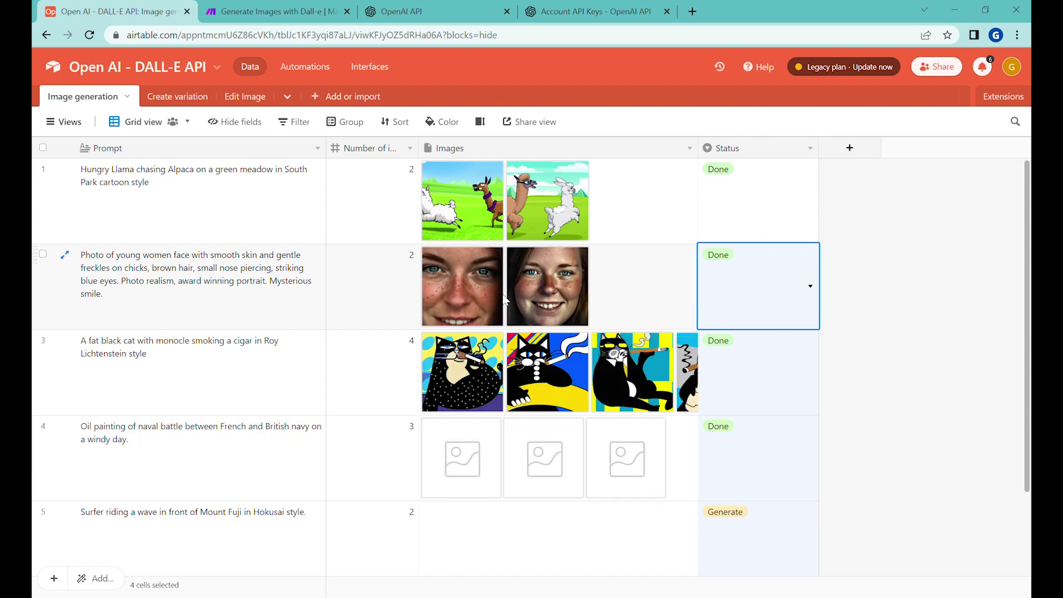
Step: Browse the cat row's generated images in the attachment viewer, up to the fourth image
click(463, 382)
click(633, 372)
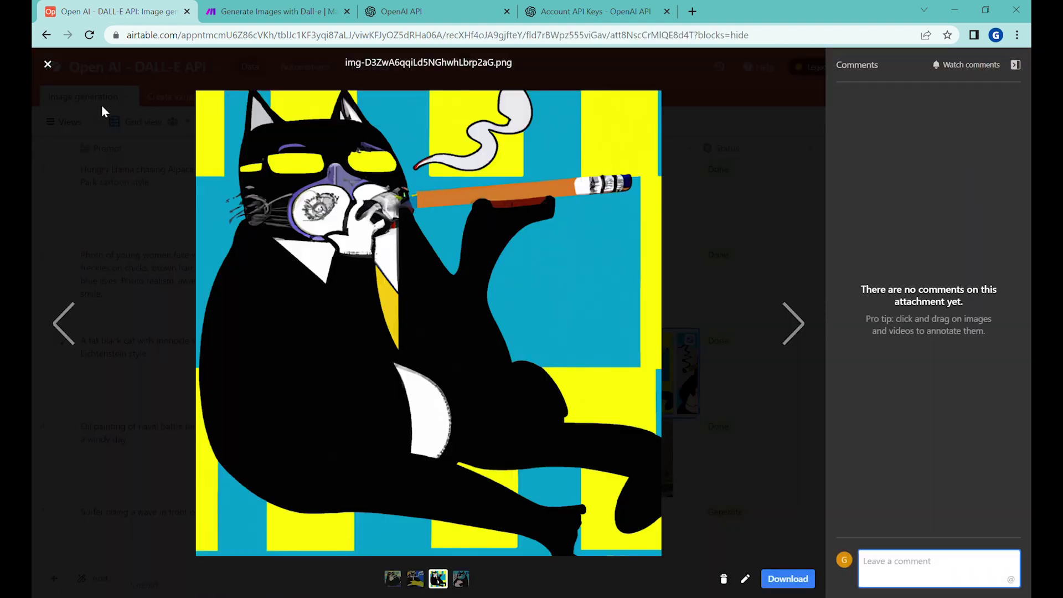
click(797, 327)
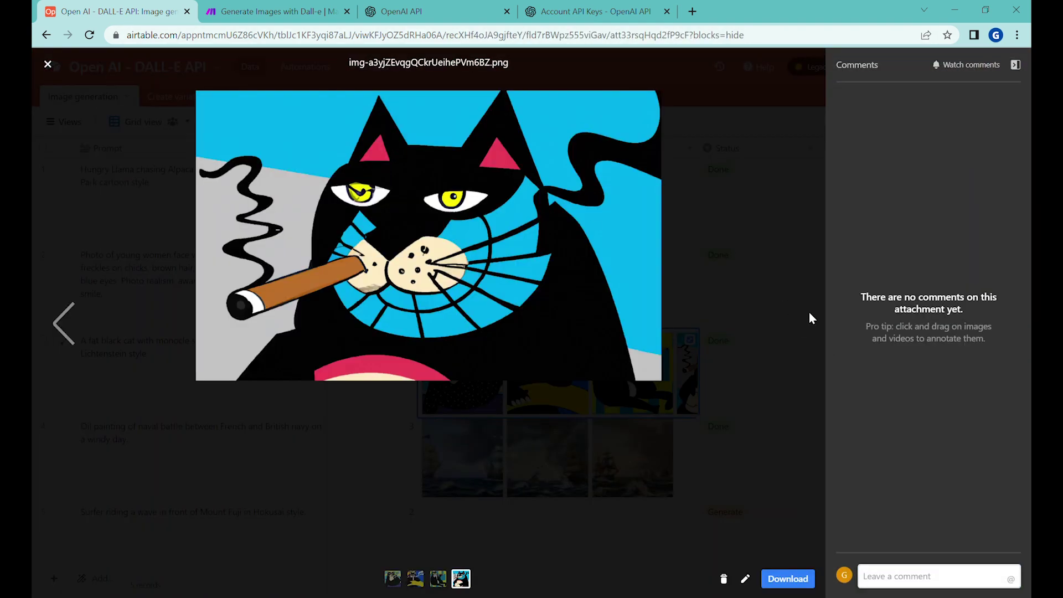
click(47, 64)
Step: View the naval-battle row's generated images, stepping back to the first one
scroll(630, 356, down, 1)
click(630, 356)
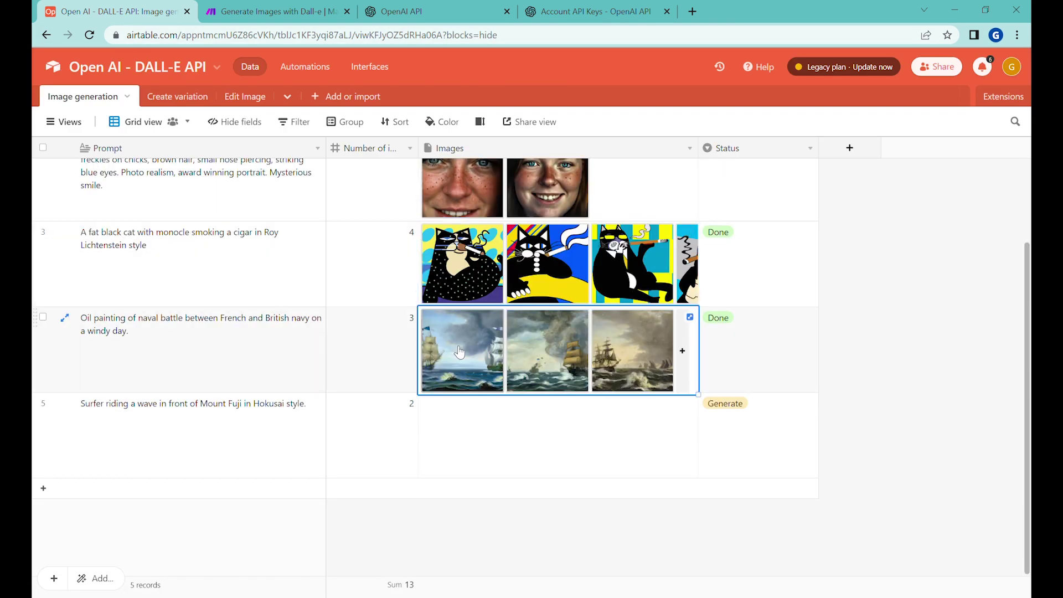
click(630, 355)
click(64, 322)
click(61, 320)
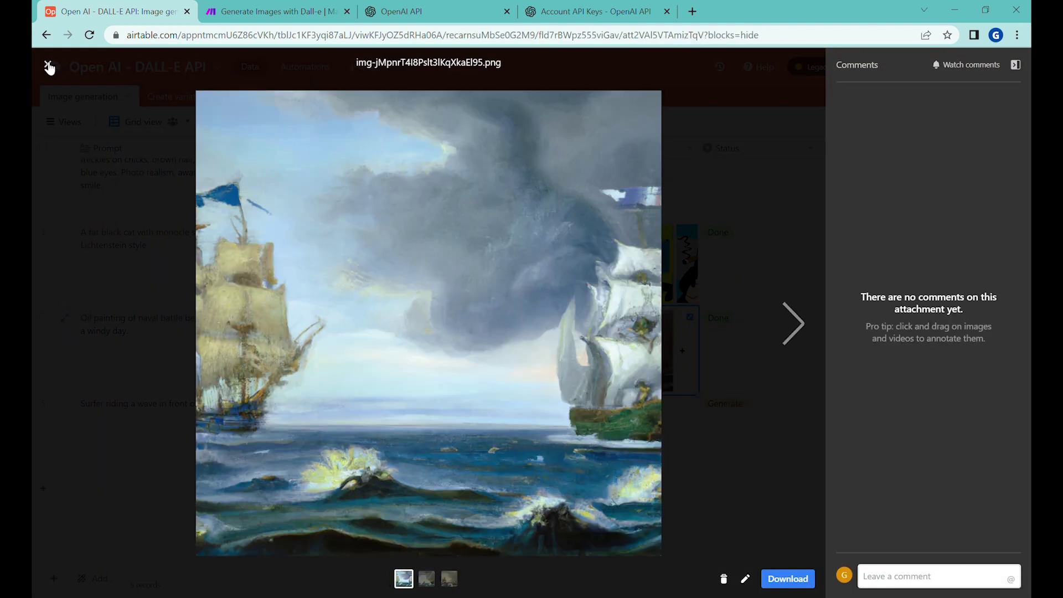
click(47, 65)
Step: Inspect both Hokusai-style wave images generated for the Mount Fuji surfer row
scroll(459, 333, up, 2)
scroll(460, 333, down, 2)
scroll(503, 354, up, 2)
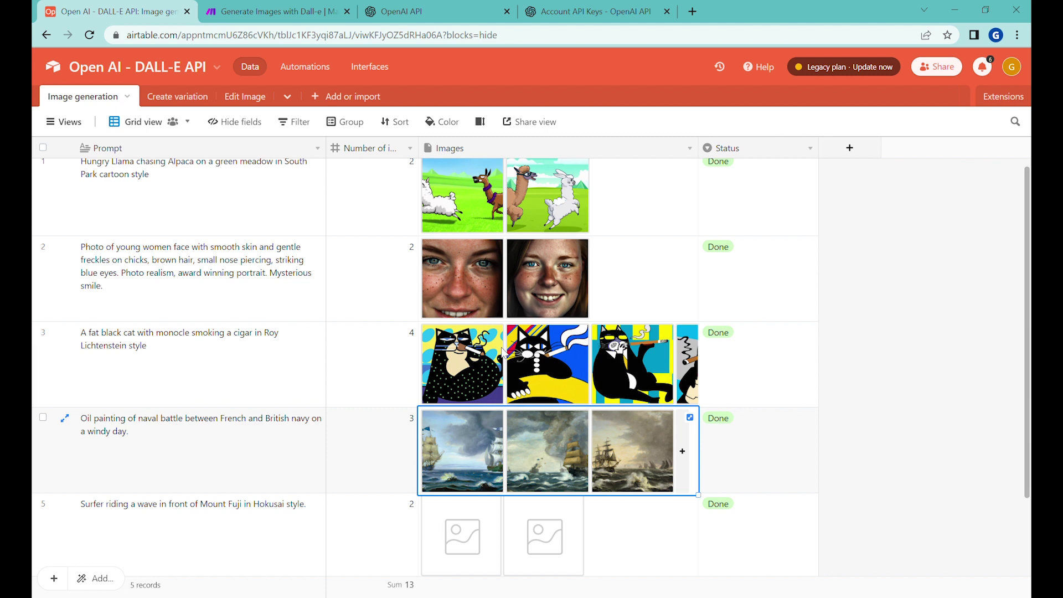
click(465, 530)
click(465, 502)
click(795, 324)
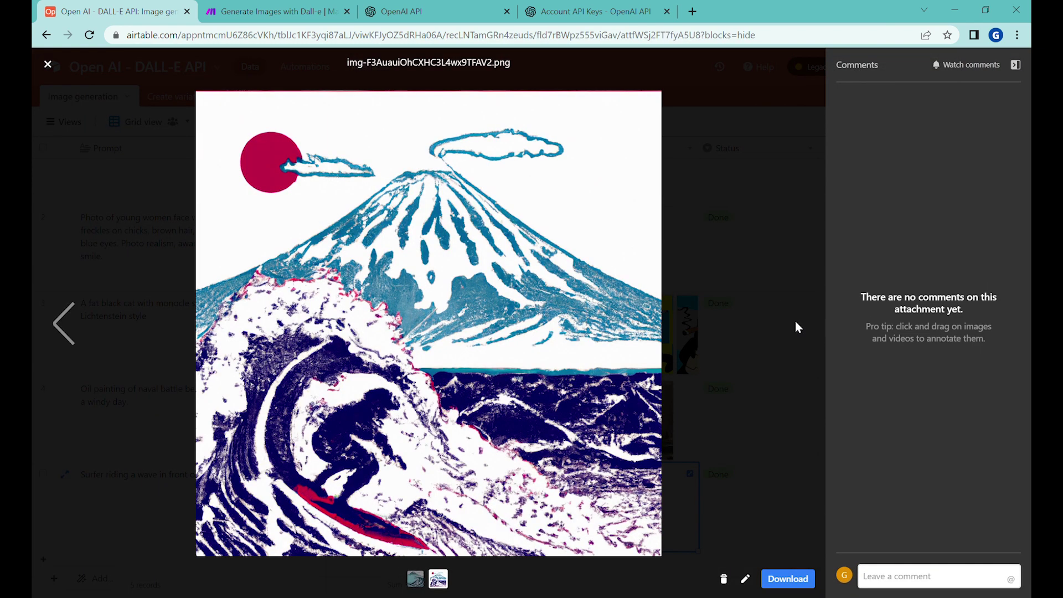
click(69, 331)
click(52, 66)
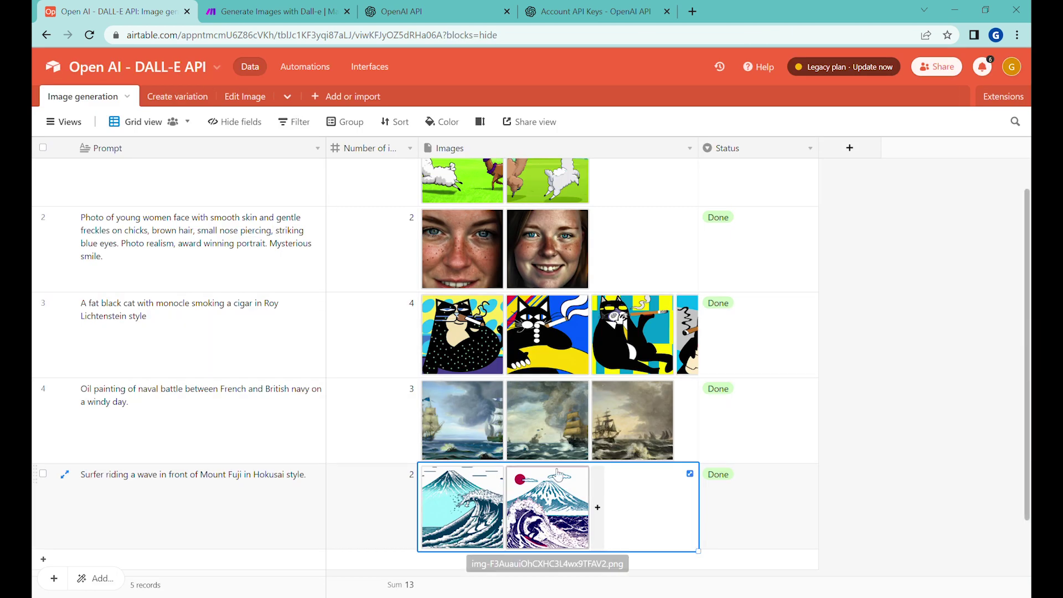
Step: Review row 4's Done status and the portrait, cat and naval-battle prompts in the table
click(740, 423)
click(233, 410)
scroll(291, 429, up, 1)
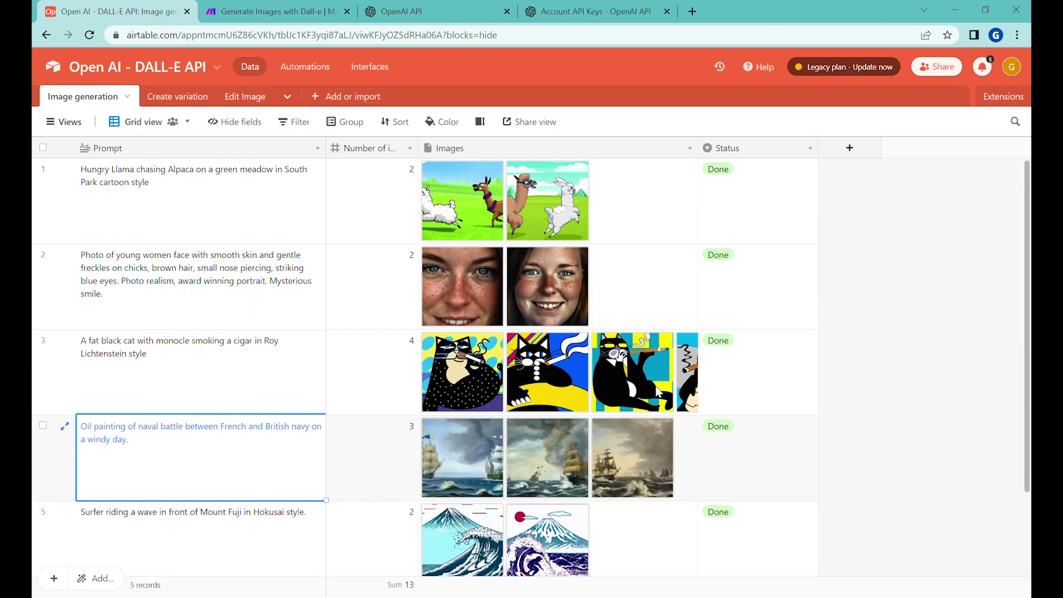
click(209, 281)
click(211, 371)
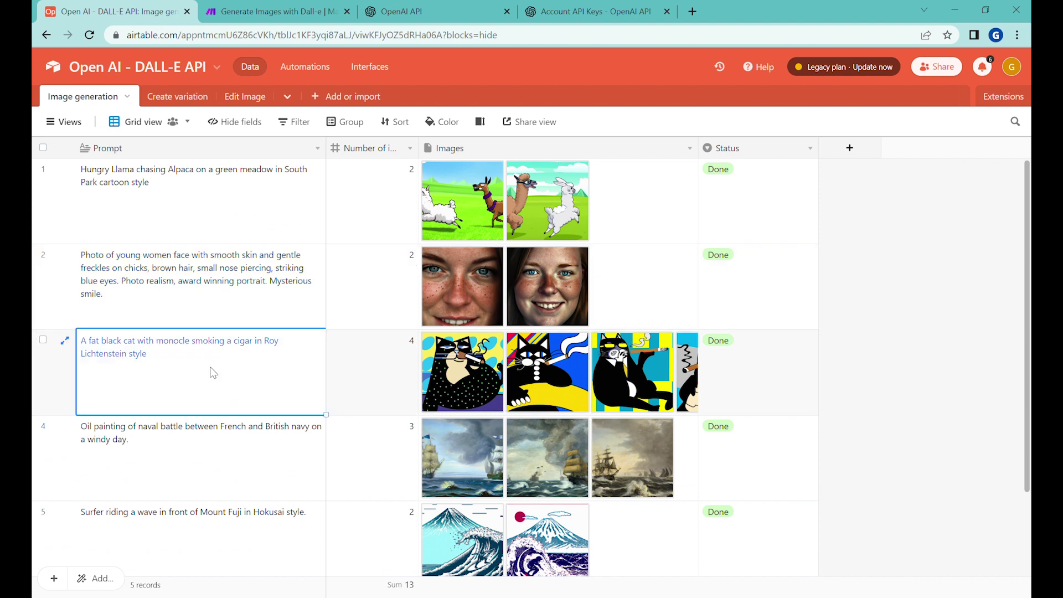
scroll(672, 346, down, 3)
scroll(671, 346, up, 3)
key(Down)
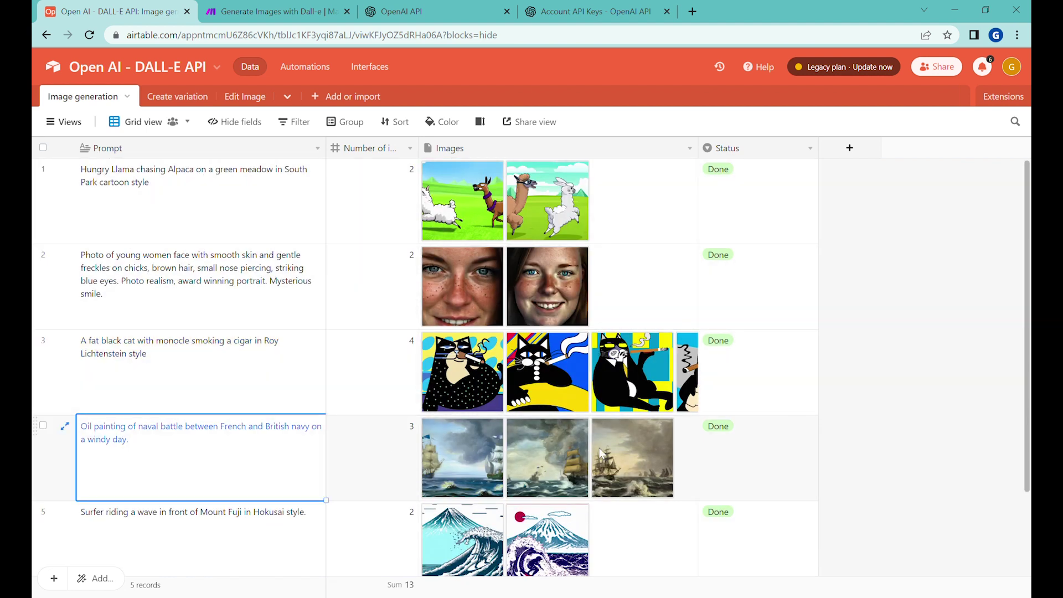